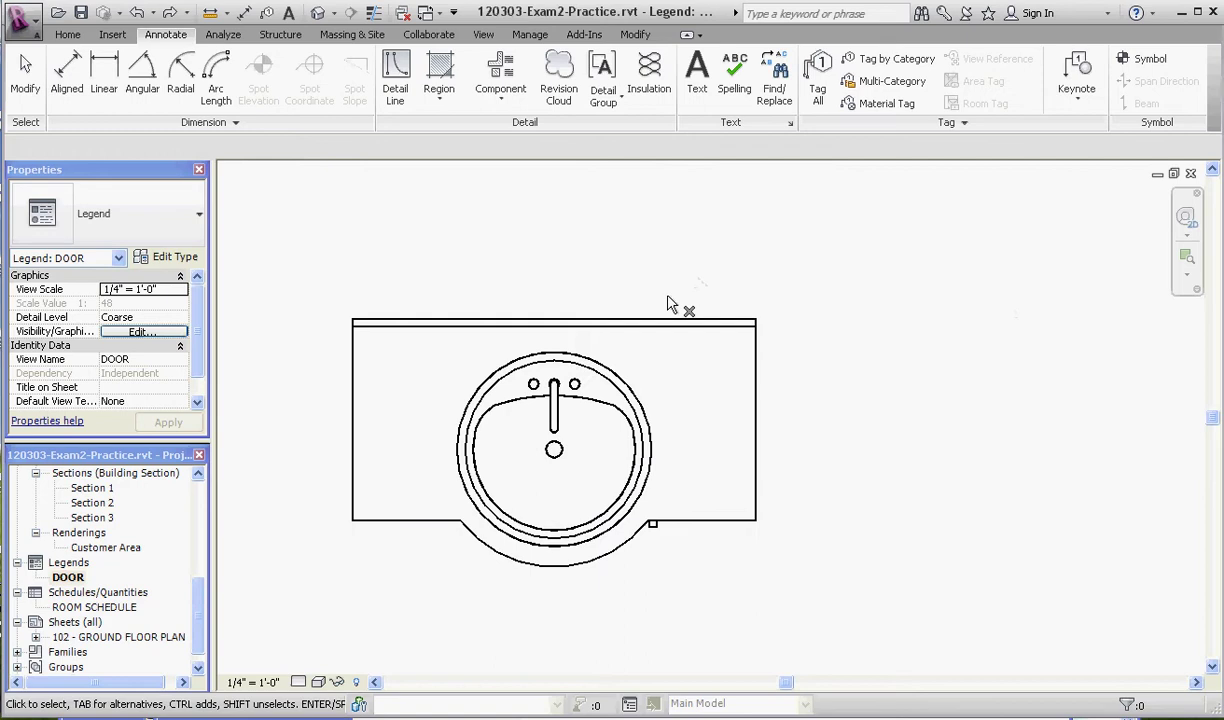
Step: Delete the bathroom vanity symbol so the DOOR legend is empty
{"action": "left_click", "coordinate": [662, 330]}
{"action": "key", "text": "Delete"}
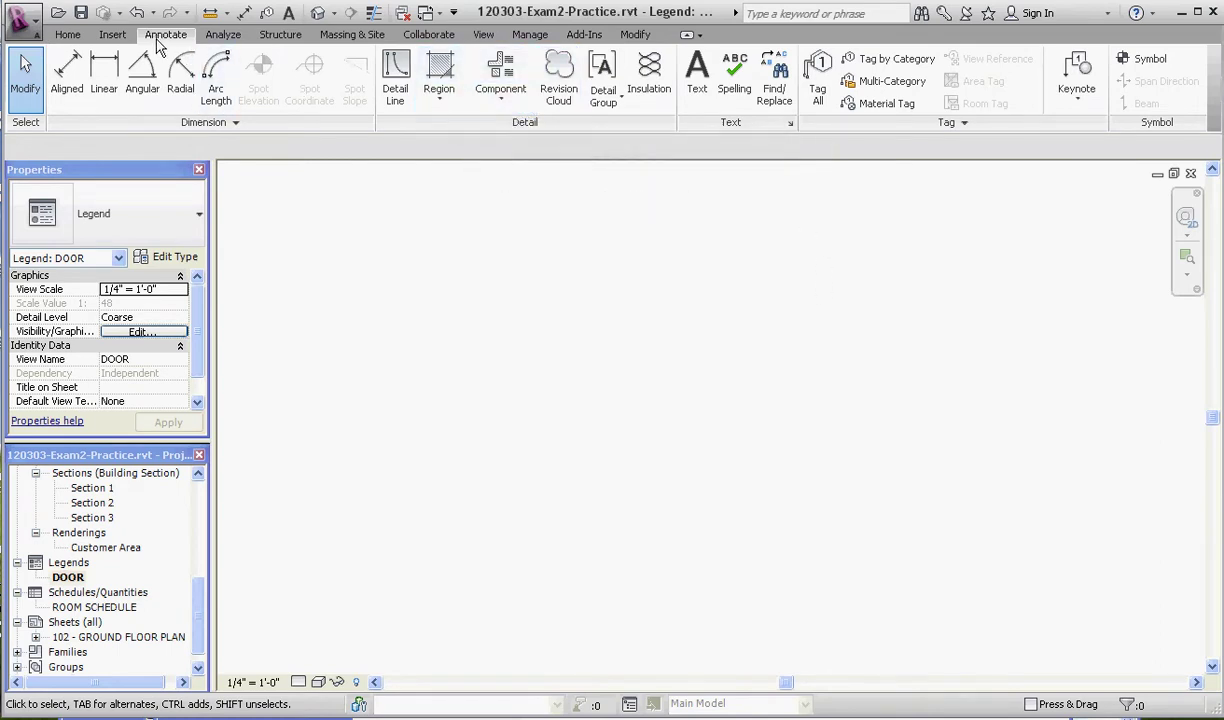
Step: Place a Curtain Wall-Store Front-Dbl door legend component in the DOOR legend
{"action": "left_click", "coordinate": [504, 102]}
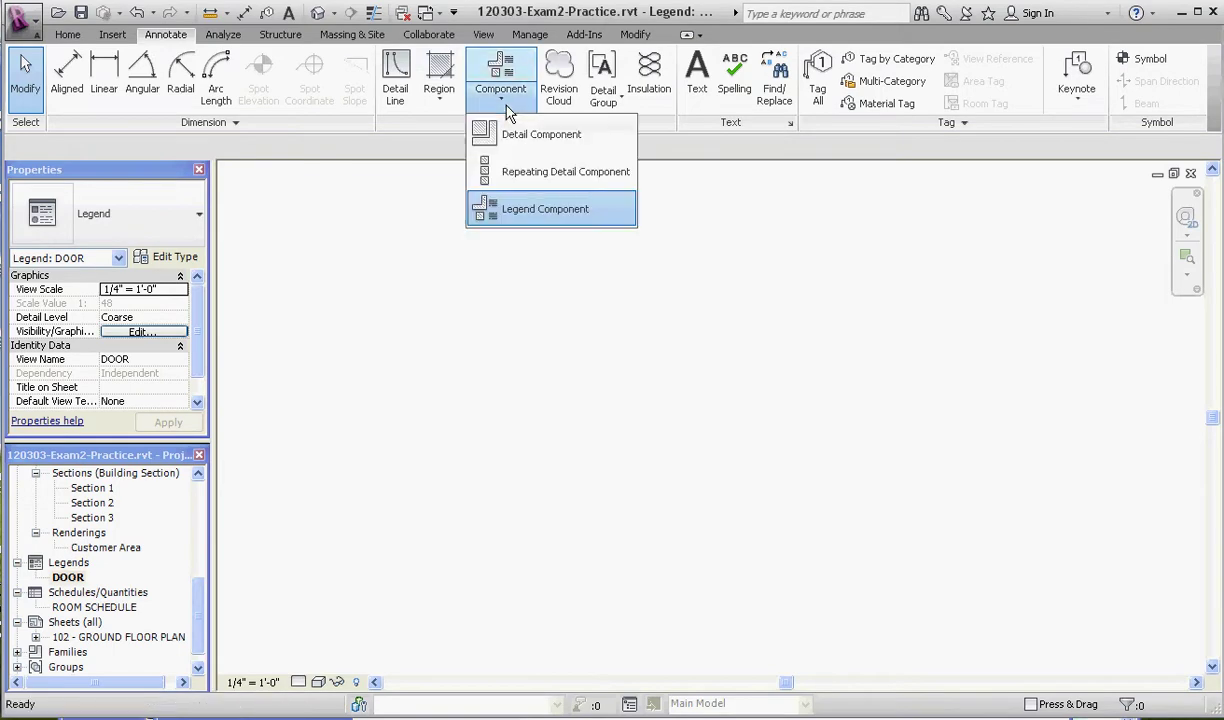
{"action": "left_click", "coordinate": [535, 209]}
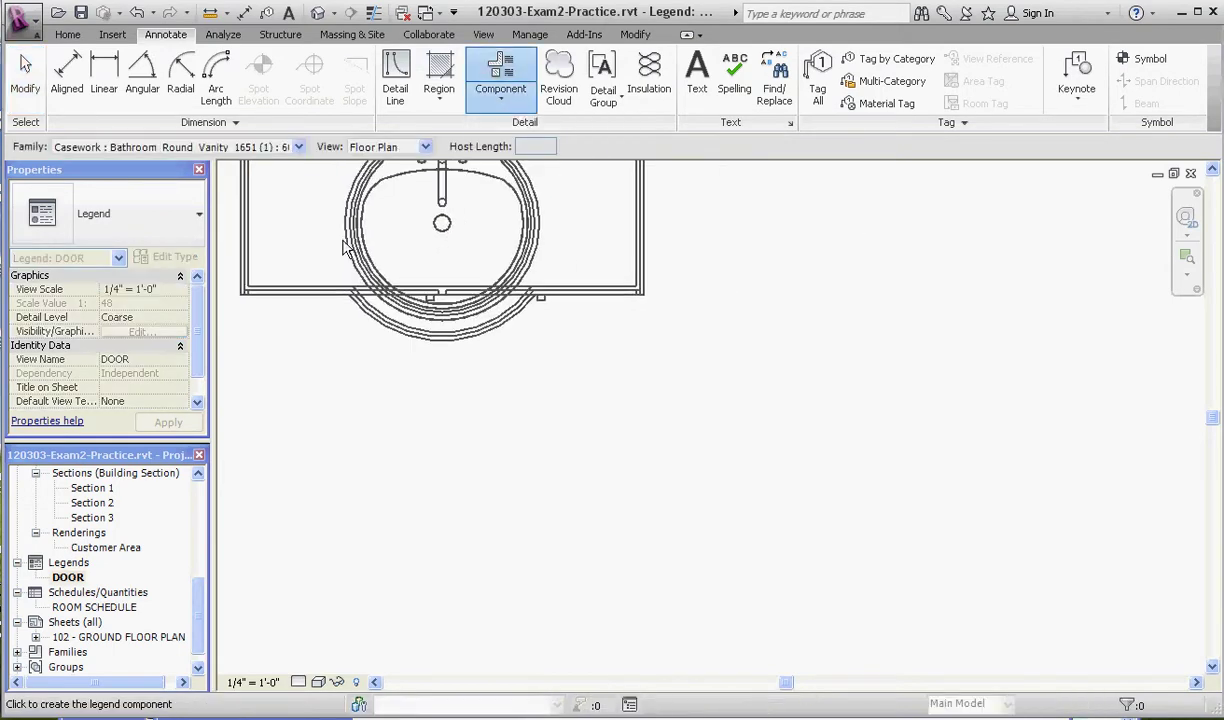
{"action": "left_click", "coordinate": [300, 147]}
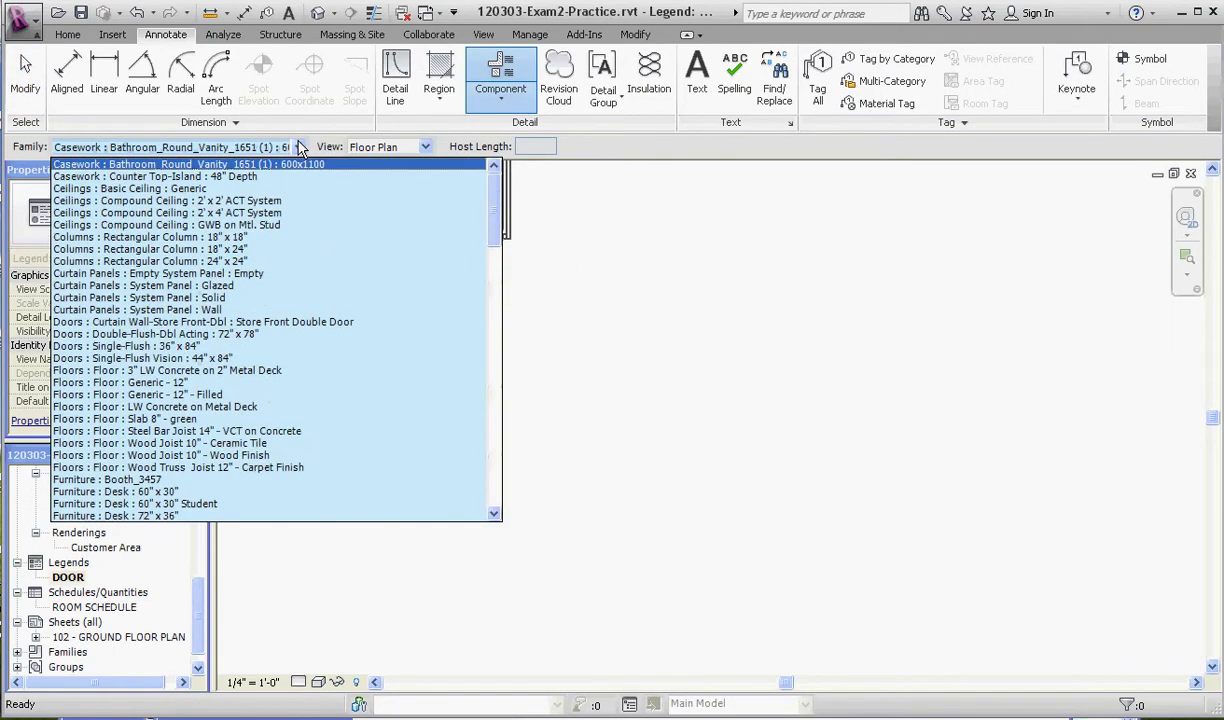
{"action": "left_click", "coordinate": [186, 323]}
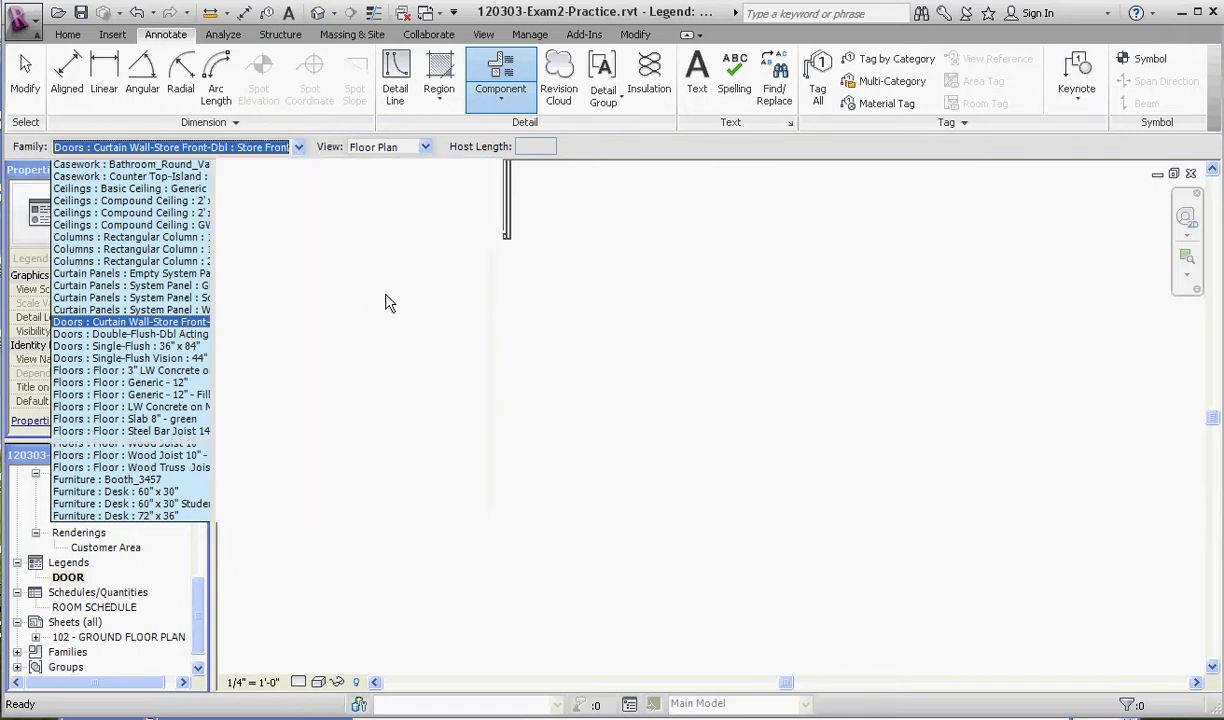
{"action": "left_click", "coordinate": [617, 395]}
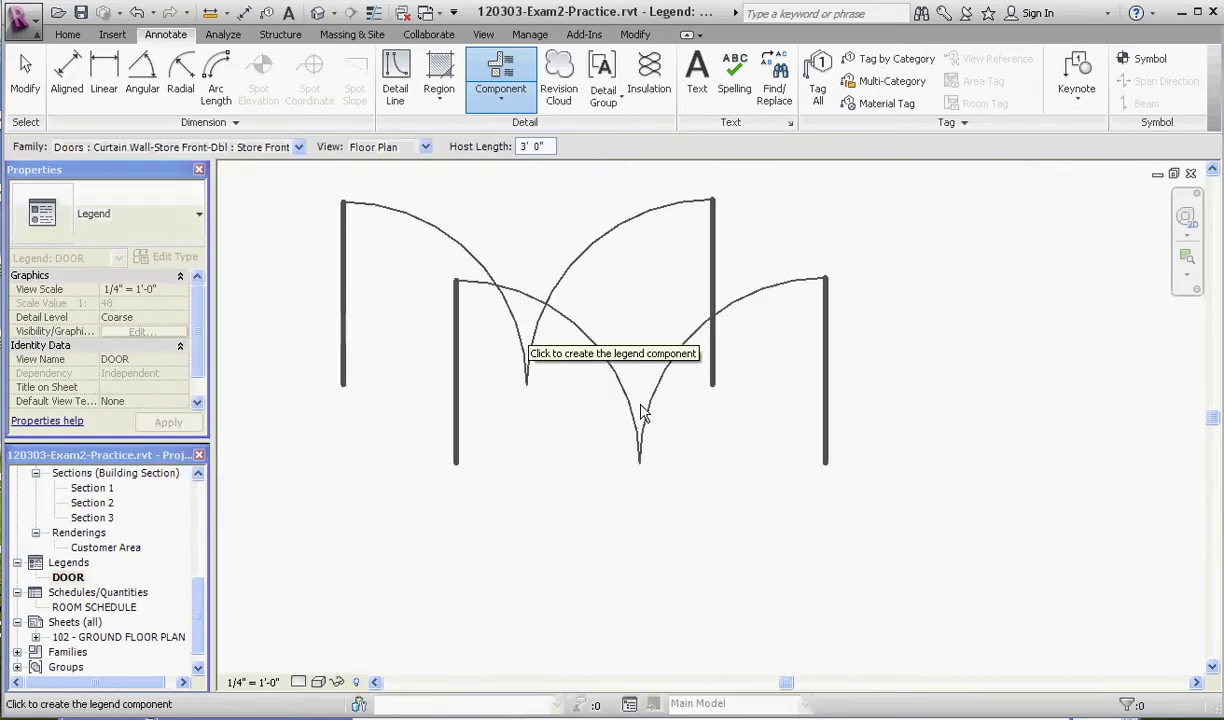
{"action": "scroll", "coordinate": [640, 495], "scroll_direction": "down", "scroll_amount": 5}
{"action": "scroll", "coordinate": [560, 420], "scroll_direction": "up", "scroll_amount": 2}
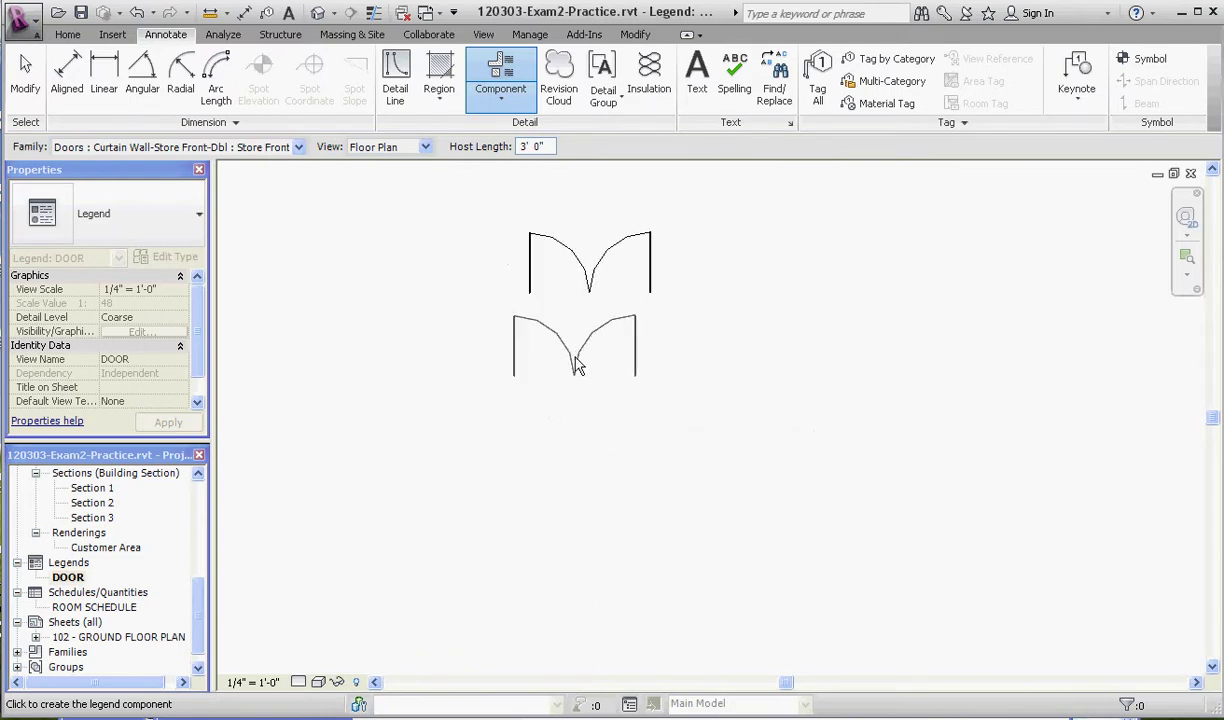
{"action": "scroll", "coordinate": [578, 400], "scroll_direction": "down", "scroll_amount": 2}
{"action": "scroll", "coordinate": [585, 422], "scroll_direction": "up", "scroll_amount": 3}
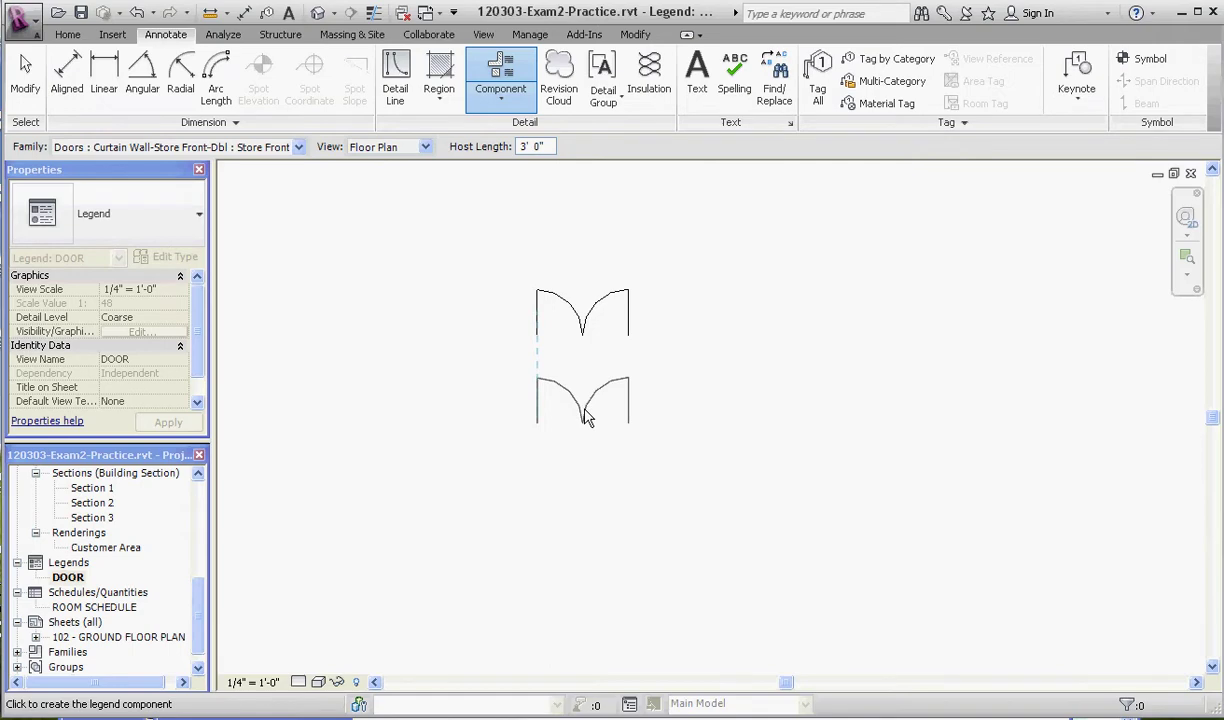
Step: Place the Double-Flush-Dbl Acting 72" x 78" door below the store-front door
{"action": "left_click", "coordinate": [298, 147]}
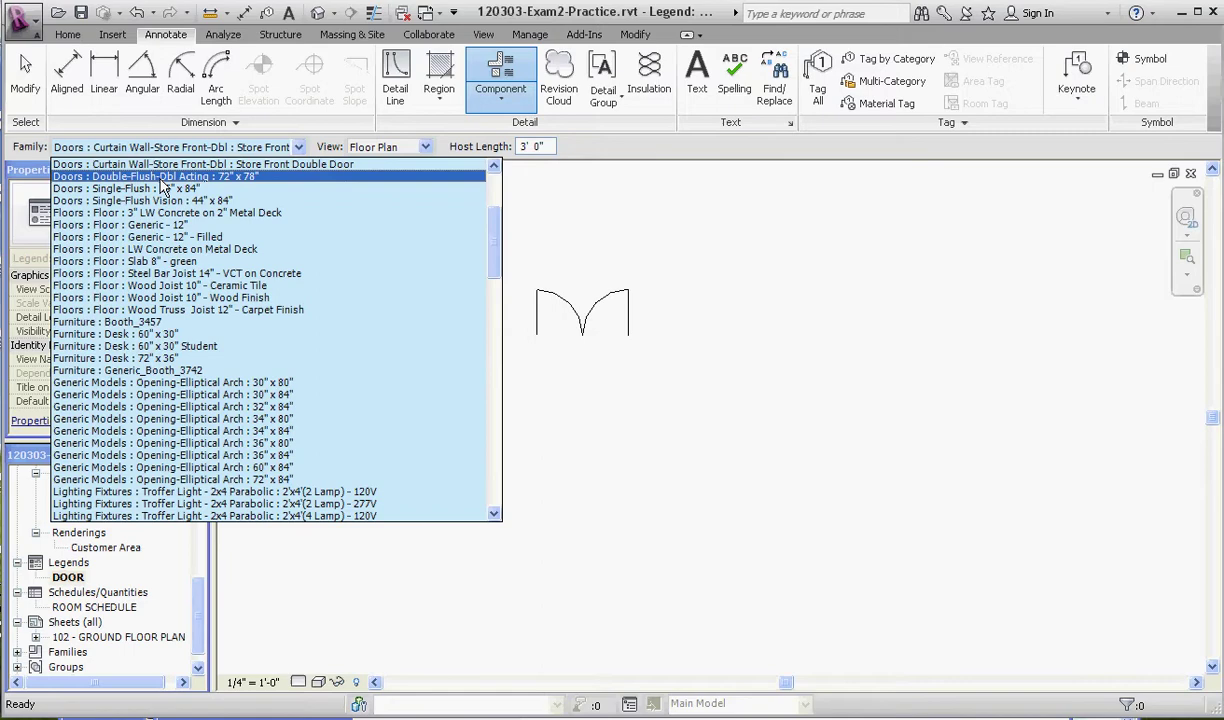
{"action": "left_click", "coordinate": [494, 168]}
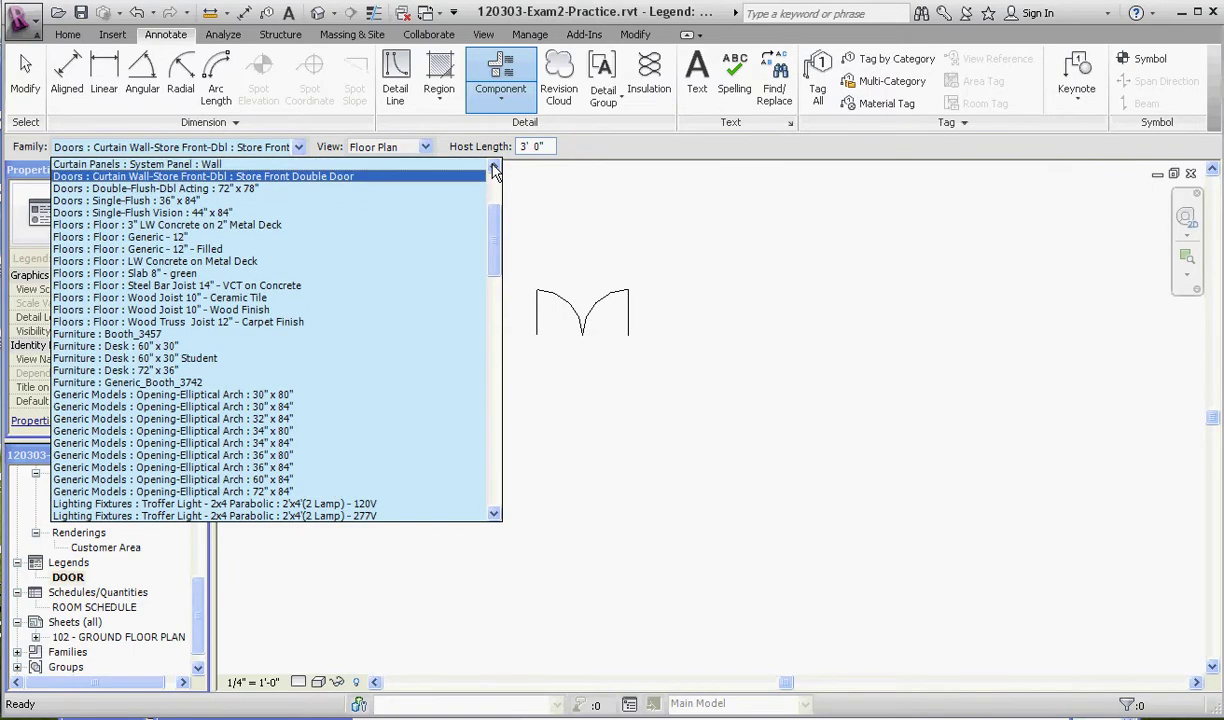
{"action": "left_click", "coordinate": [237, 193]}
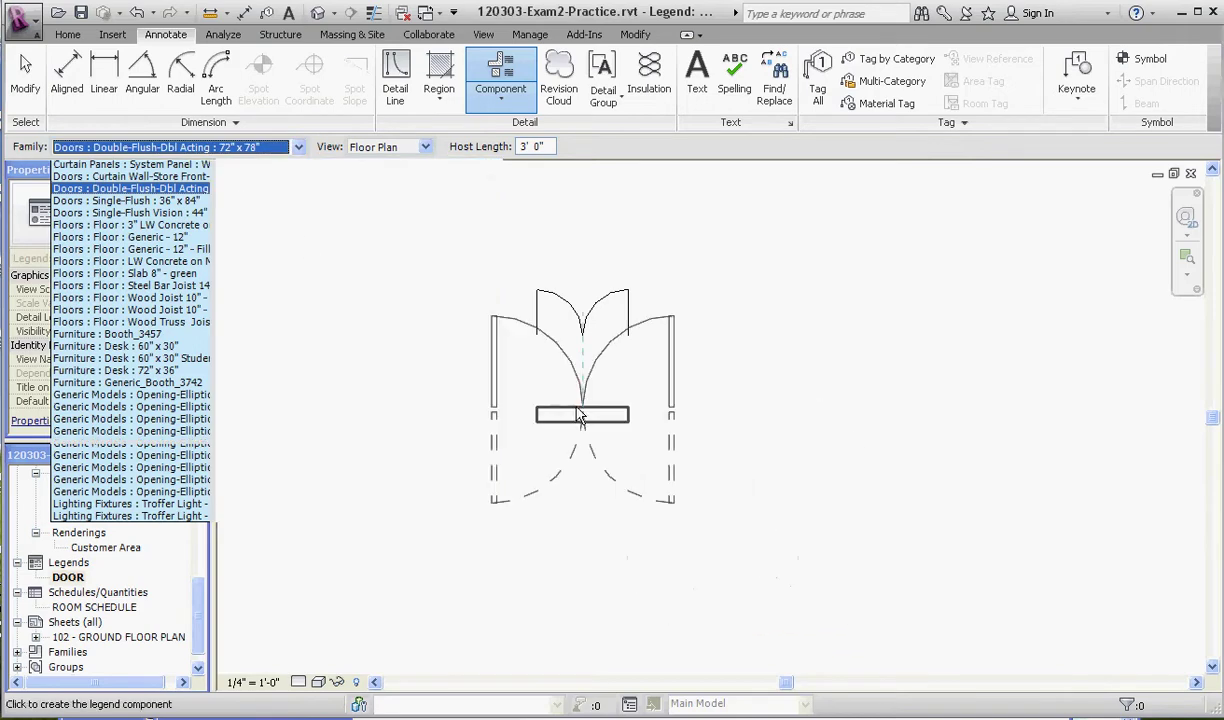
{"action": "left_click", "coordinate": [578, 497]}
{"action": "scroll", "coordinate": [505, 265], "scroll_direction": "down", "scroll_amount": 3}
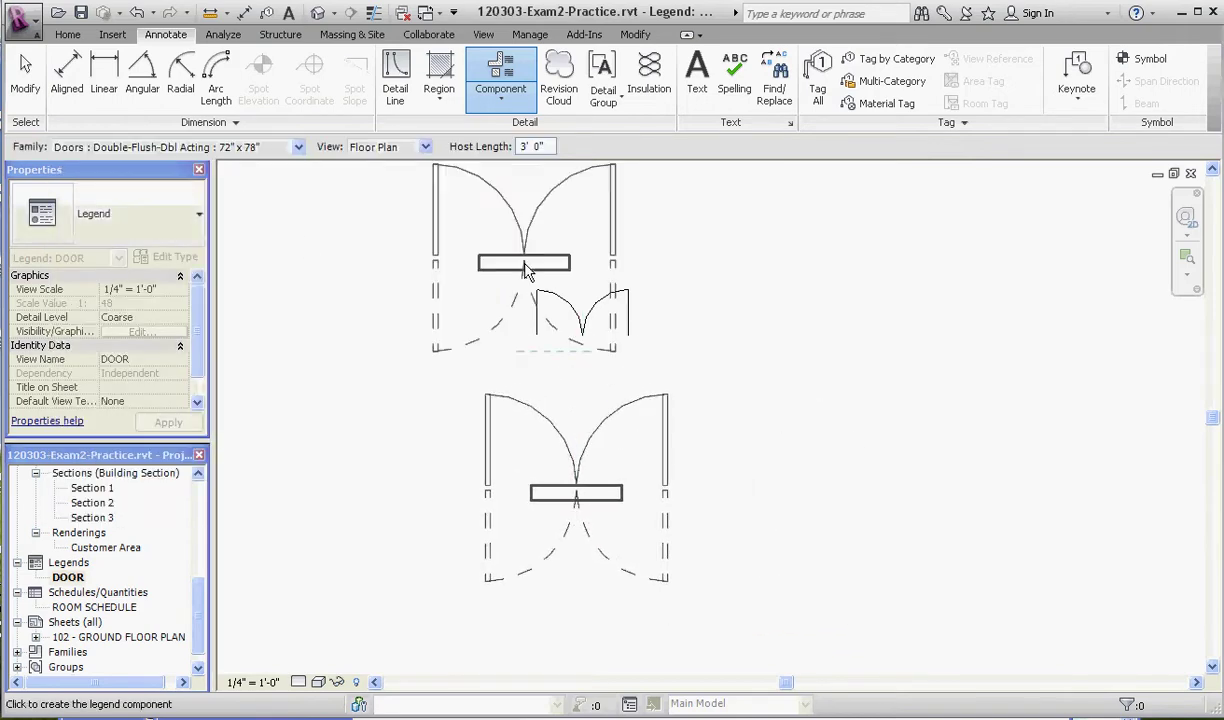
Step: Add the Single-Flush 36" x 84" and Single-Flush Vision 44" x 84" doors below
{"action": "left_click", "coordinate": [297, 147]}
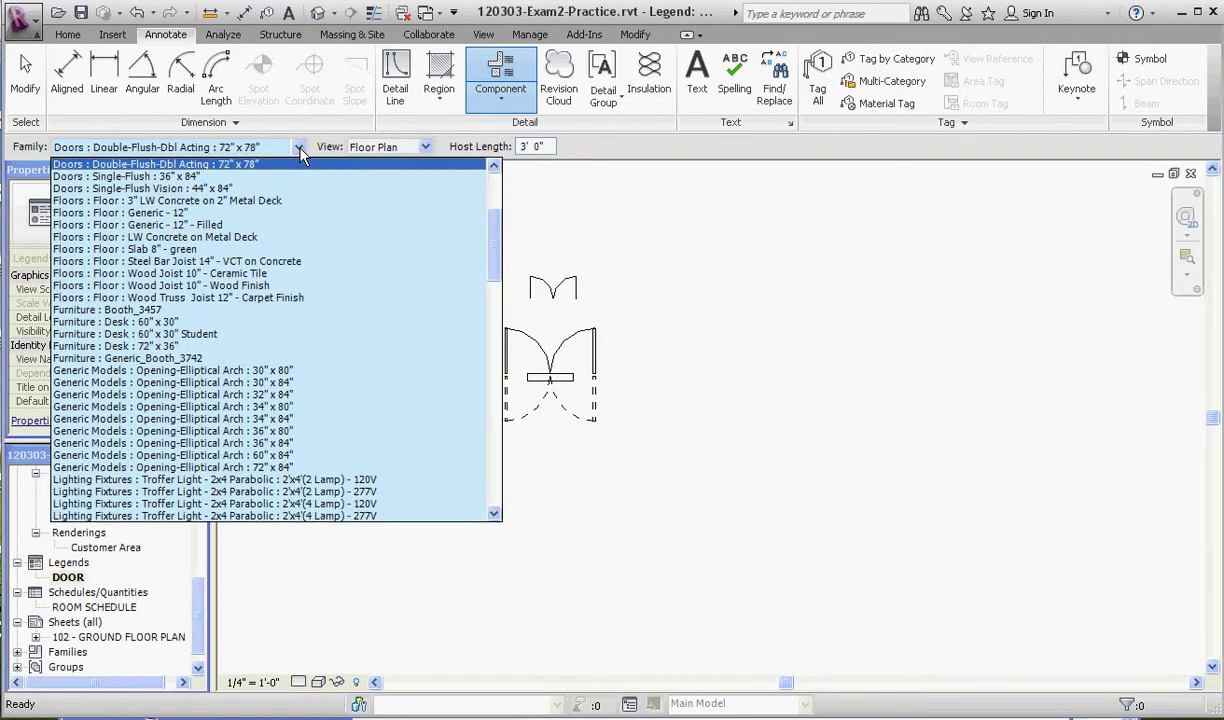
{"action": "left_click", "coordinate": [202, 179]}
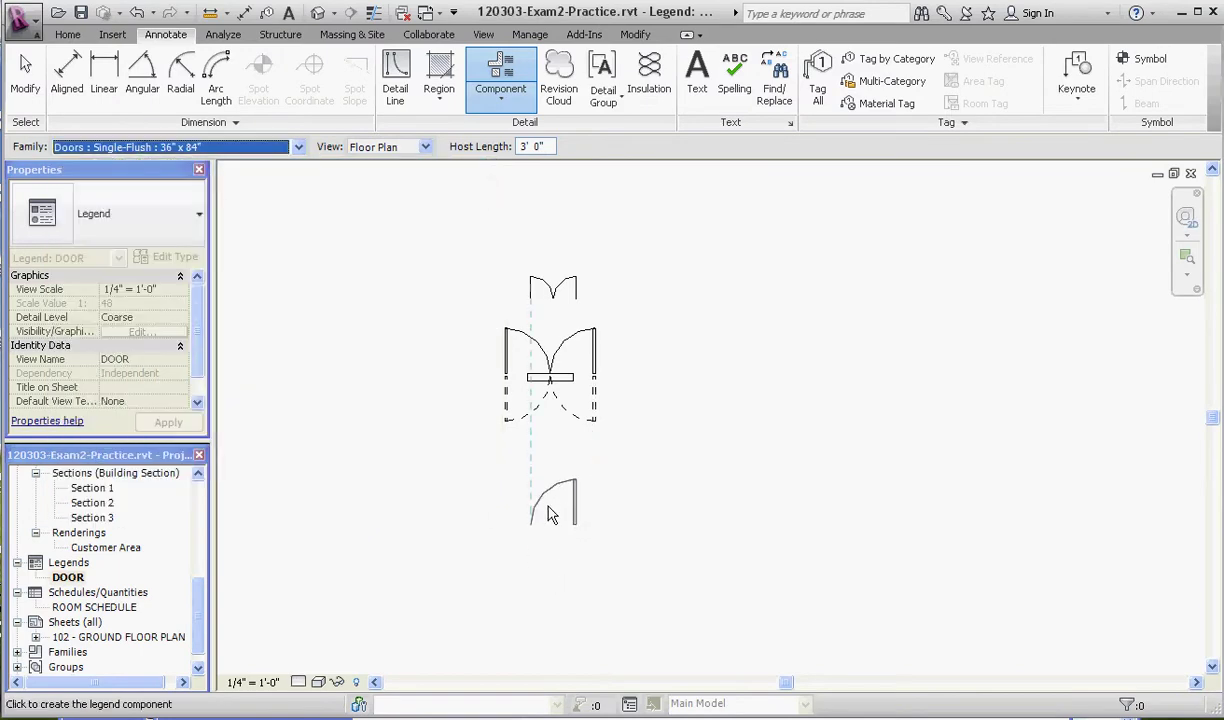
{"action": "left_click", "coordinate": [298, 147]}
{"action": "left_click", "coordinate": [243, 180]}
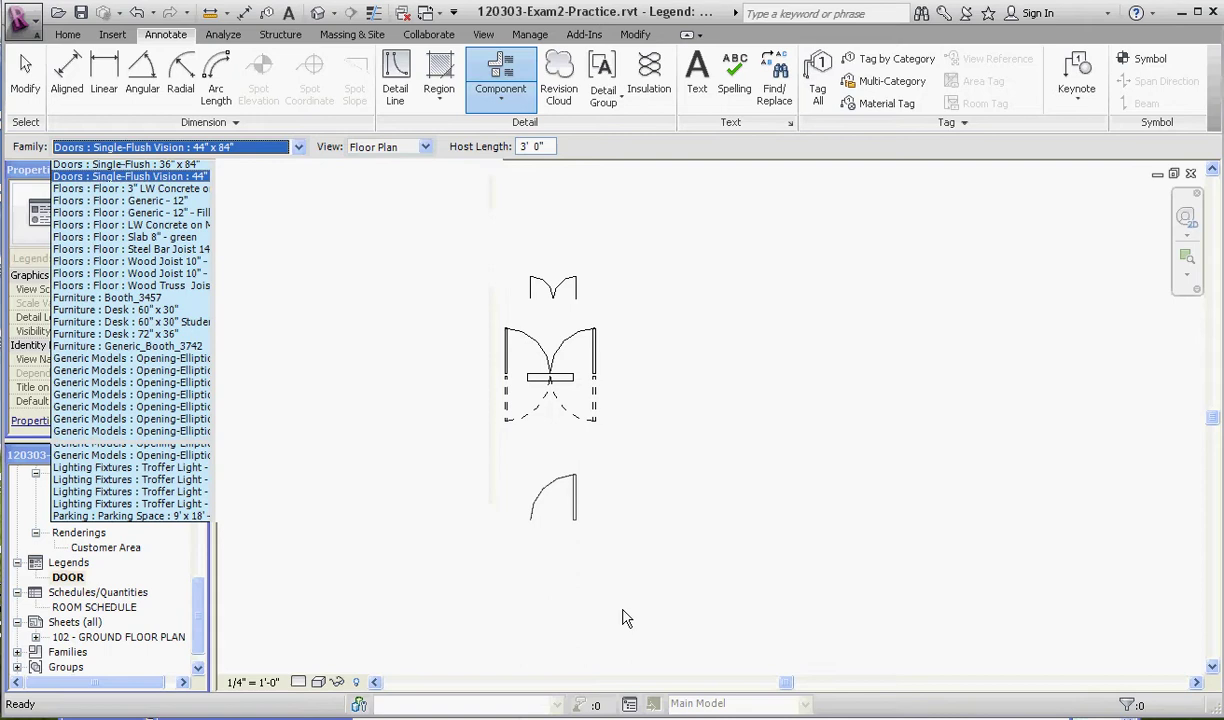
{"action": "left_click", "coordinate": [549, 600]}
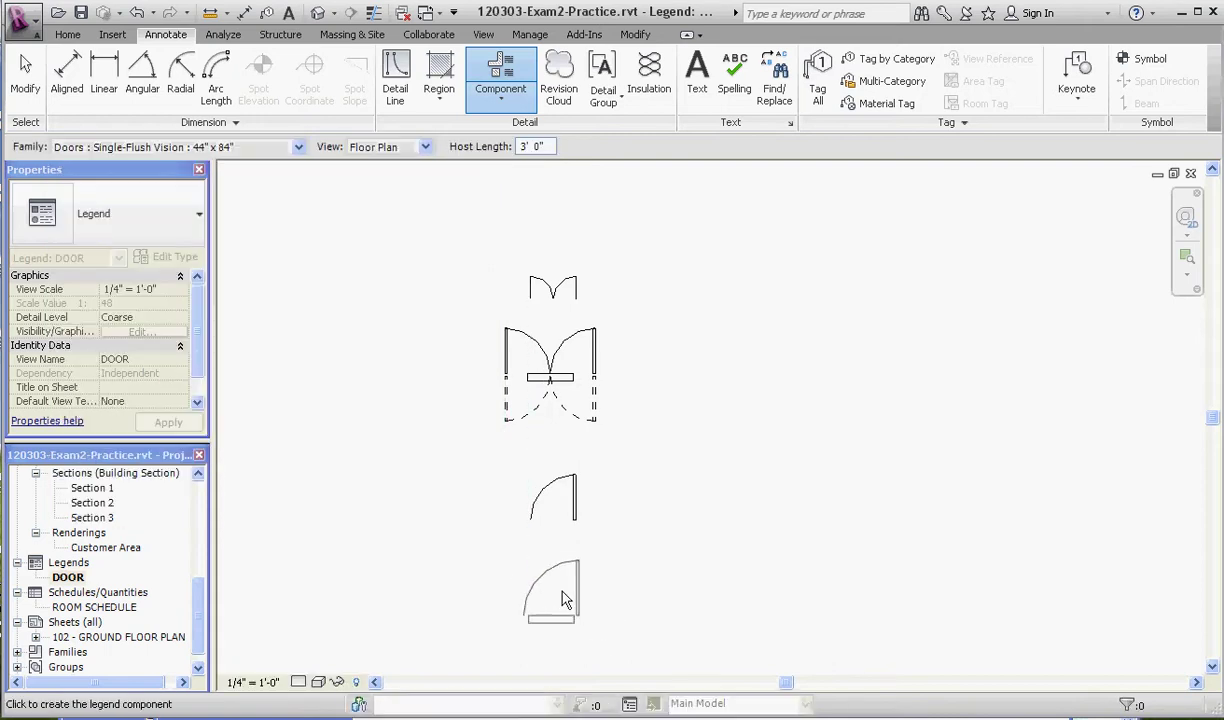
Step: Give the store-front double door a 6' 0" host length and drag it above the double-acting door
{"action": "key", "text": "Escape"}
{"action": "key", "text": "Escape"}
{"action": "scroll", "coordinate": [500, 515], "scroll_direction": "down", "scroll_amount": 2}
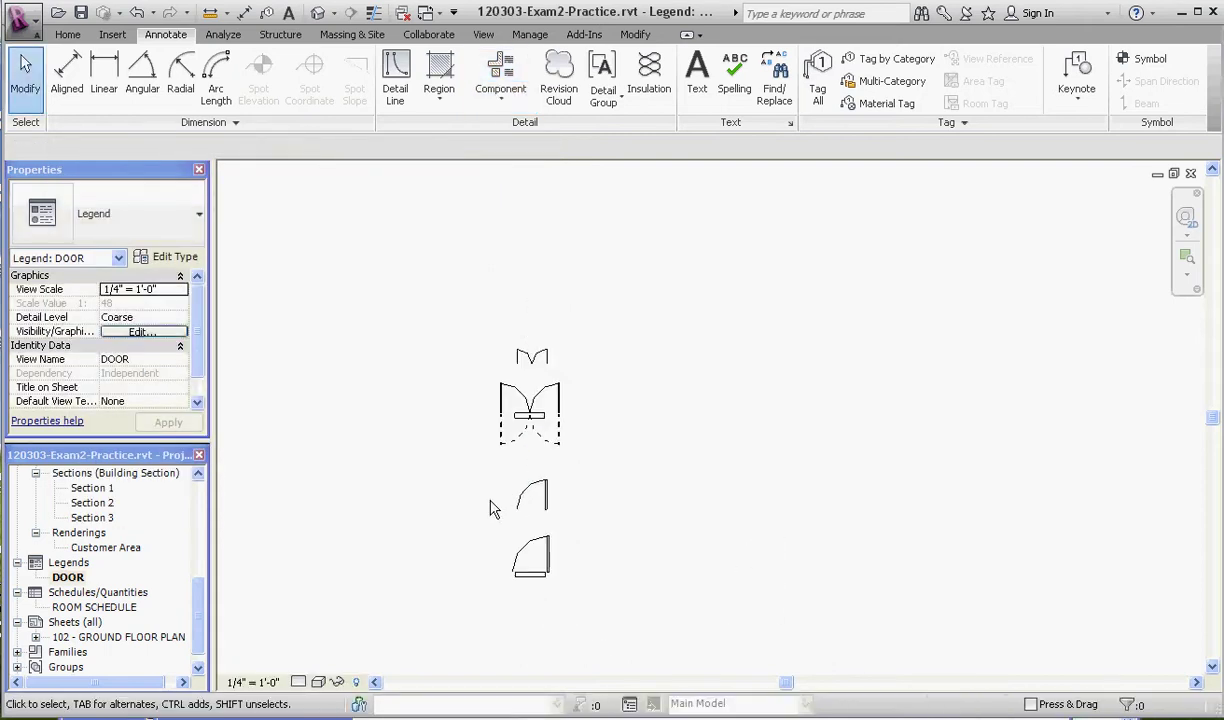
{"action": "scroll", "coordinate": [552, 365], "scroll_direction": "up", "scroll_amount": 2}
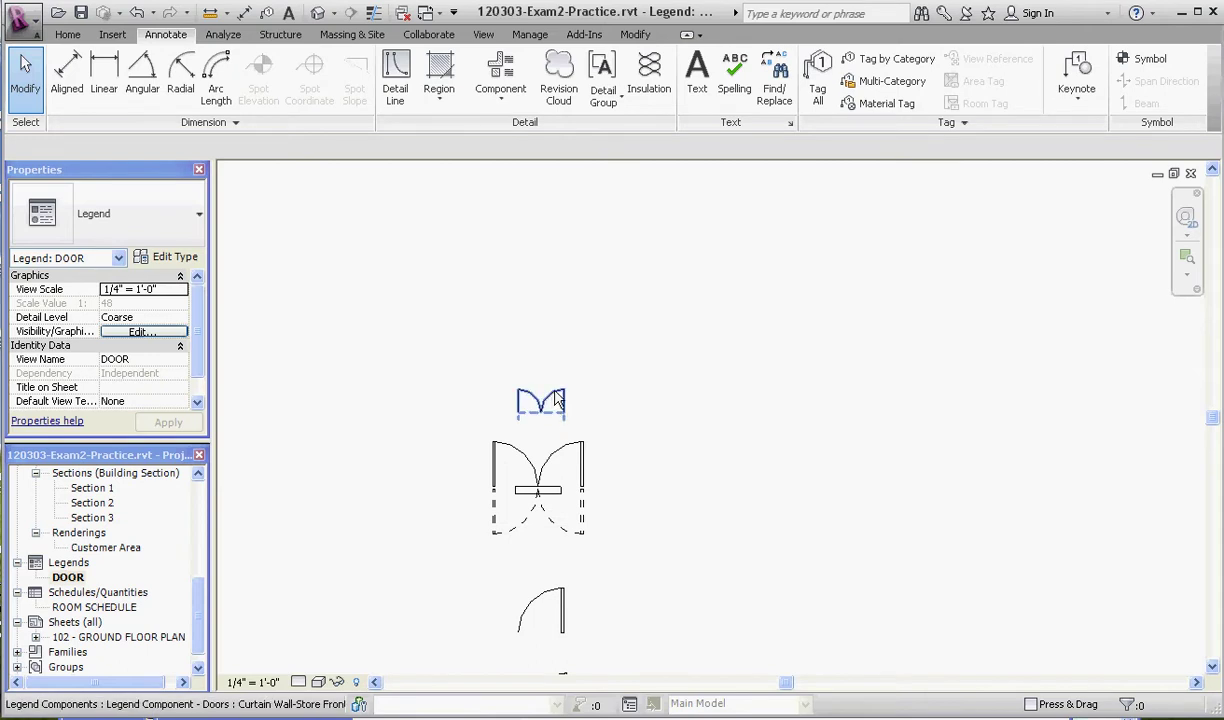
{"action": "left_click", "coordinate": [549, 398]}
{"action": "left_click_drag", "start_coordinate": [555, 385], "coordinate": [565, 370]}
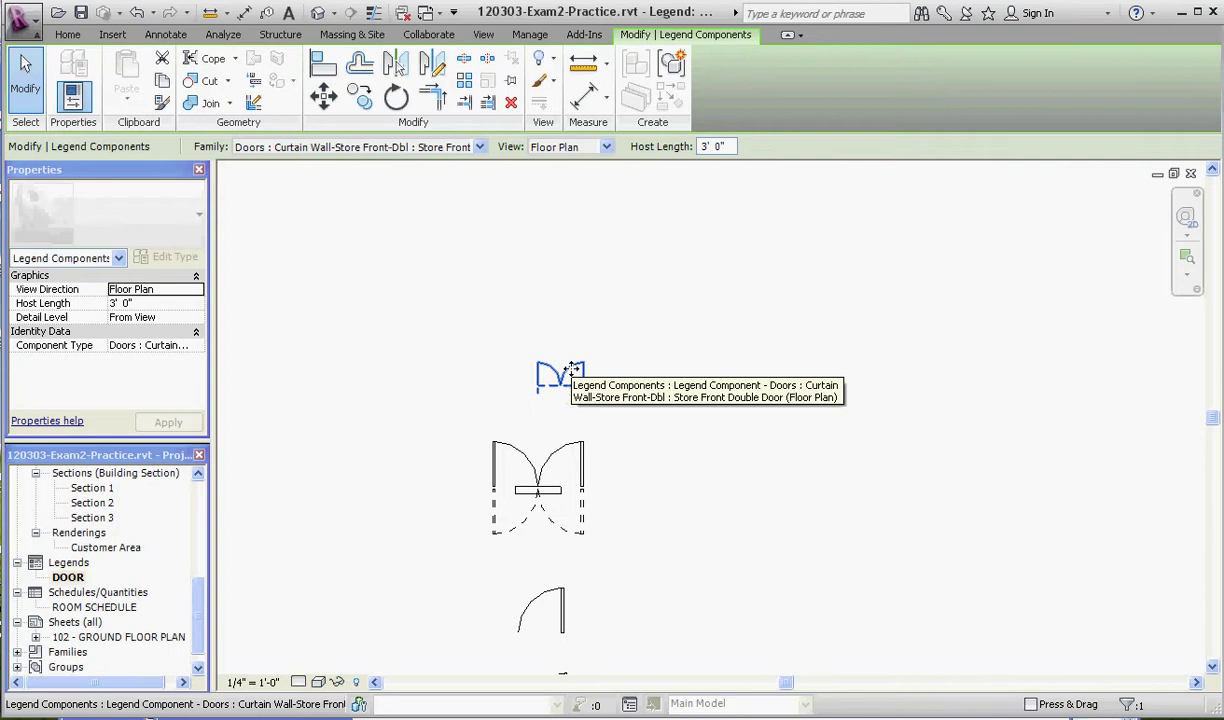
{"action": "triple_click", "coordinate": [718, 146]}
{"action": "type", "text": "6"}
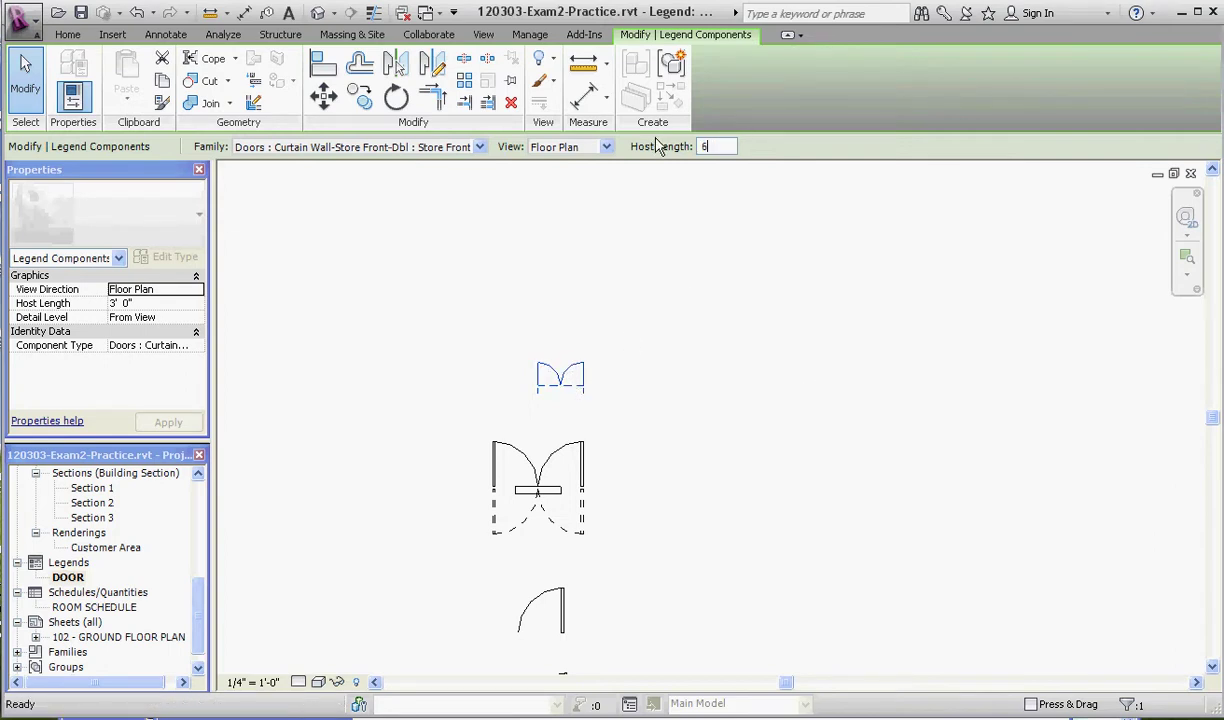
{"action": "left_click", "coordinate": [690, 228]}
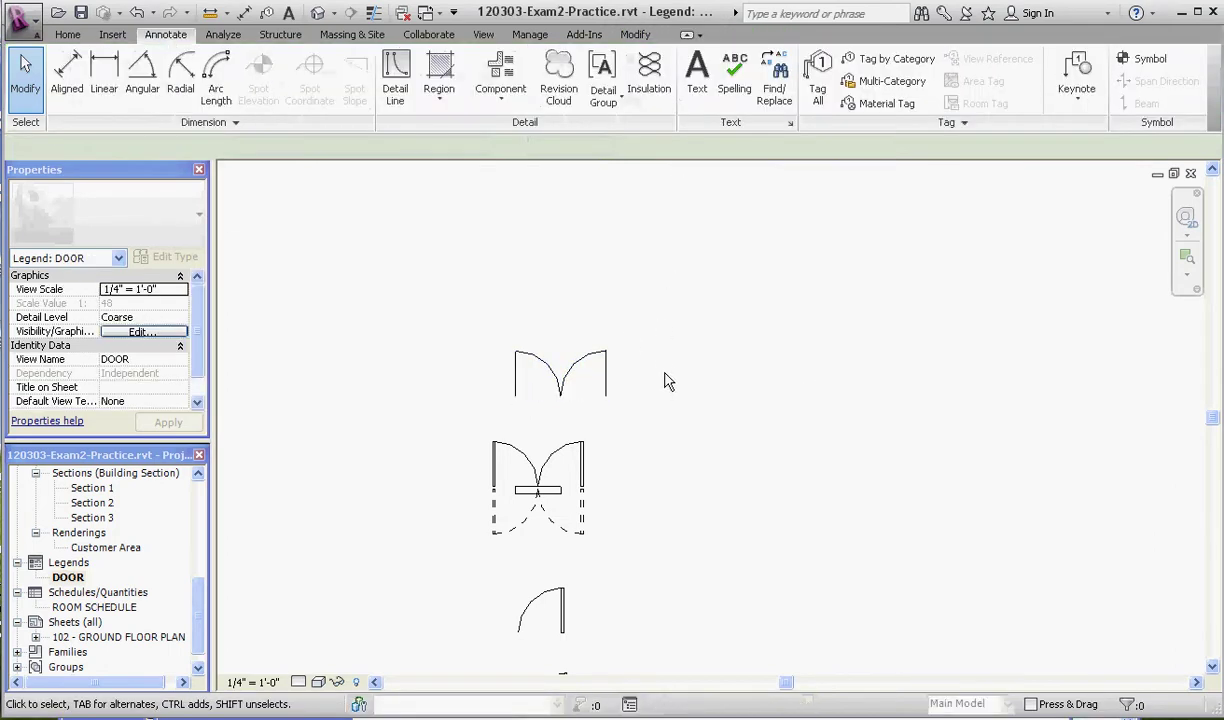
{"action": "left_click", "coordinate": [588, 356]}
{"action": "left_click_drag", "start_coordinate": [588, 356], "coordinate": [562, 336]}
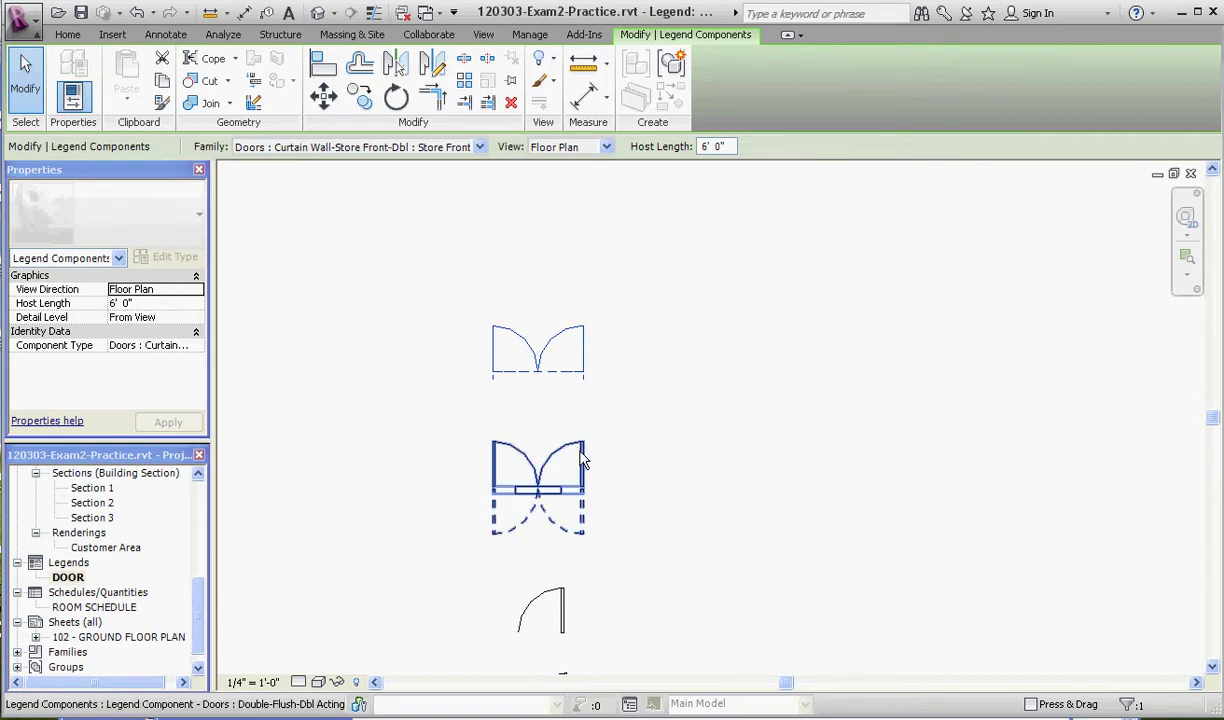
Step: Move the double-acting and single-flush door symbols up into the column
{"action": "key", "text": "Escape"}
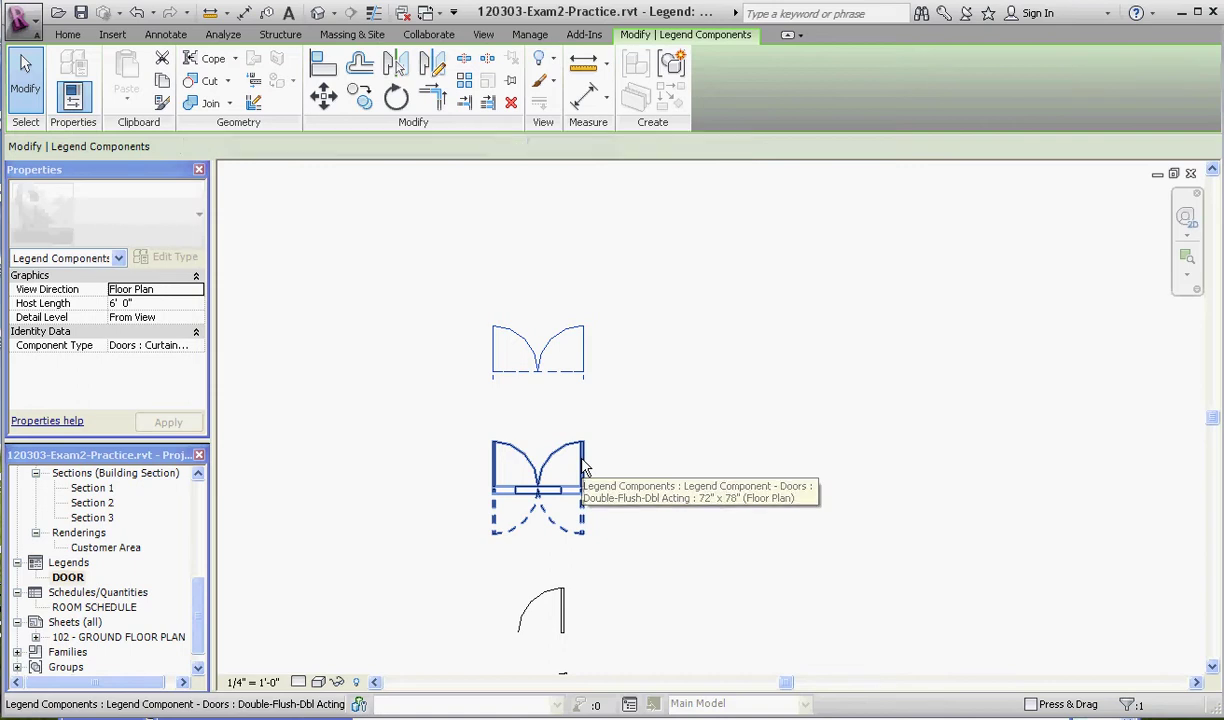
{"action": "left_click", "coordinate": [573, 468]}
{"action": "mouse_move", "coordinate": [575, 463]}
{"action": "left_mouse_down"}
{"action": "mouse_move", "coordinate": [582, 437]}
{"action": "mouse_move", "coordinate": [583, 450]}
{"action": "left_mouse_up"}
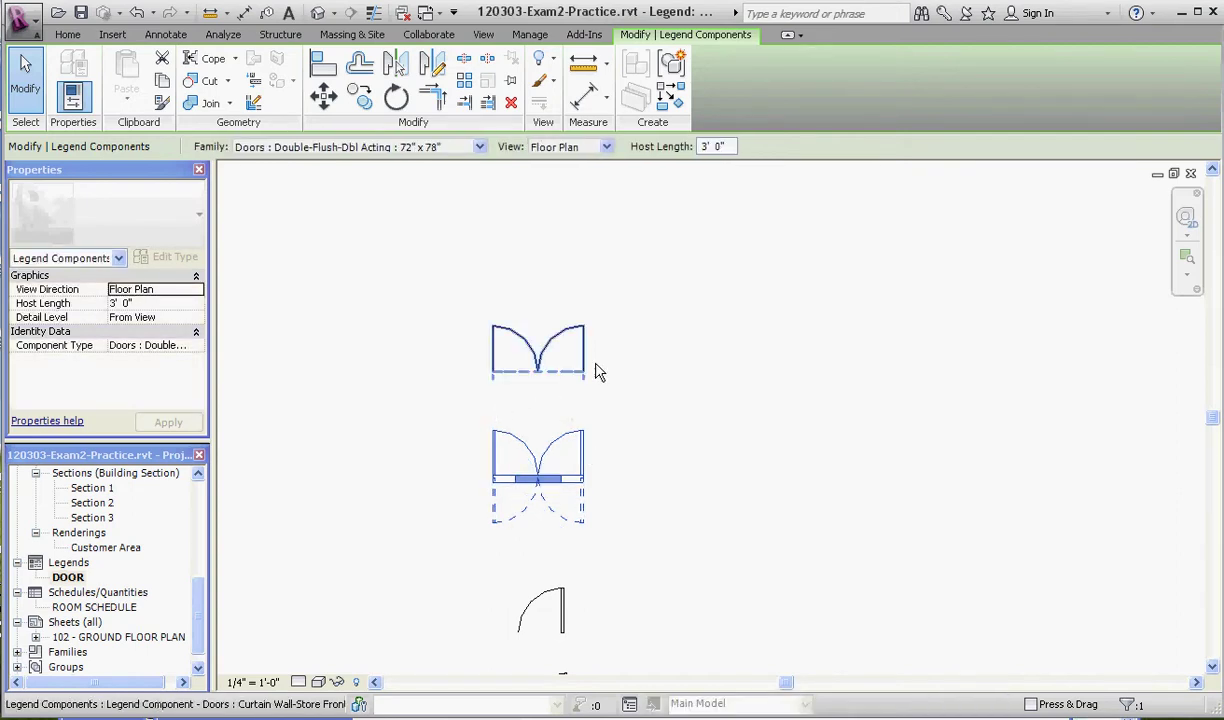
{"action": "scroll", "coordinate": [605, 262], "scroll_direction": "down", "scroll_amount": 2}
{"action": "scroll", "coordinate": [618, 459], "scroll_direction": "up", "scroll_amount": 1}
{"action": "left_click", "coordinate": [541, 533]}
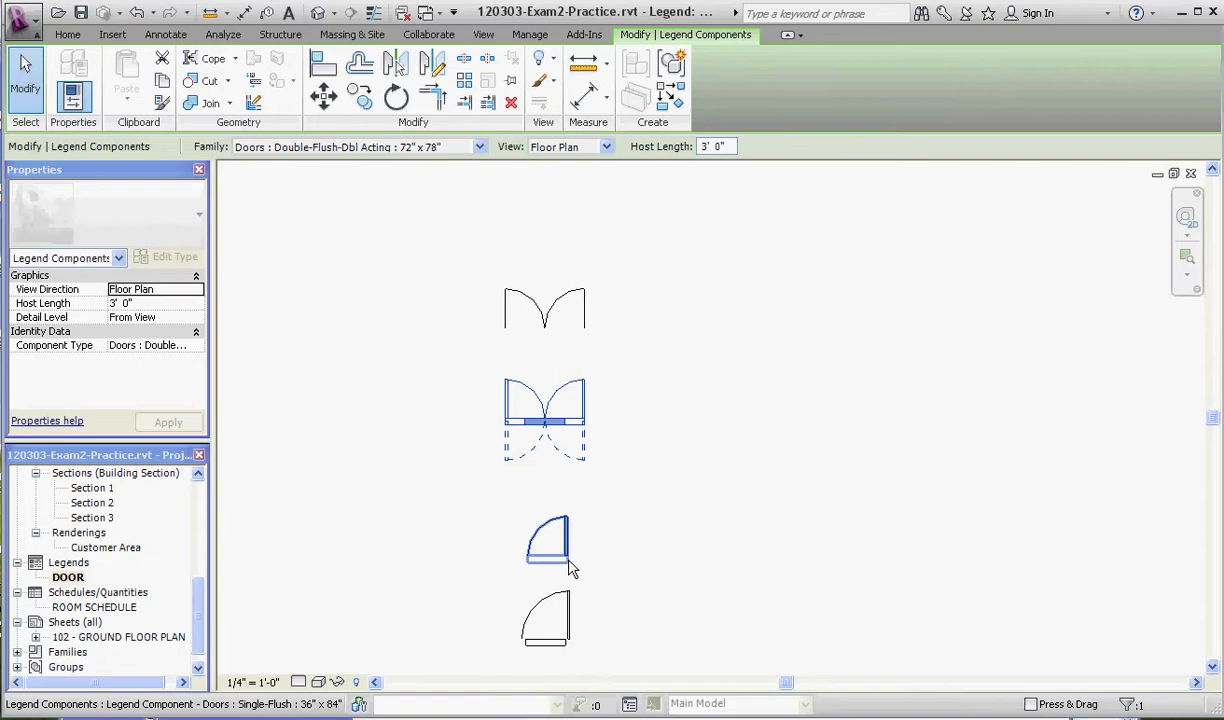
{"action": "left_click_drag", "start_coordinate": [587, 535], "coordinate": [582, 529]}
{"action": "left_click", "coordinate": [571, 256]}
Step: Right-align the Single-Flush Vision door beneath the single-flush door
{"action": "scroll", "coordinate": [527, 298], "scroll_direction": "down", "scroll_amount": 1}
{"action": "scroll", "coordinate": [522, 560], "scroll_direction": "up", "scroll_amount": 1}
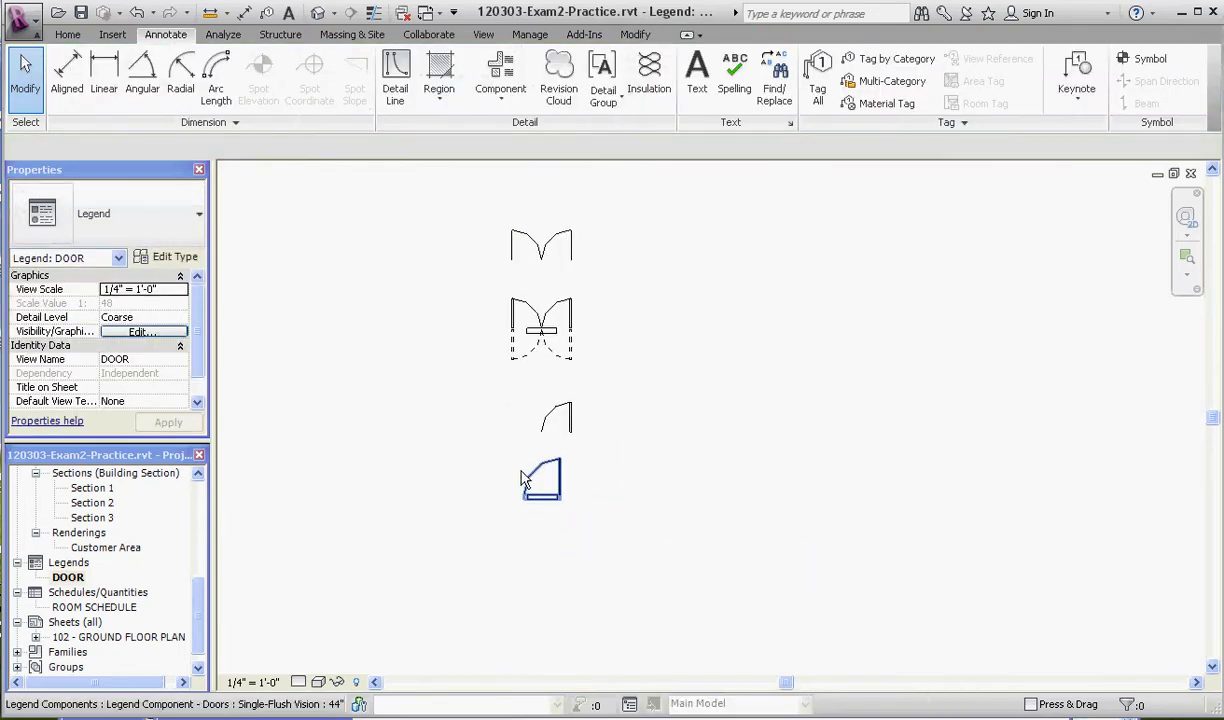
{"action": "left_click", "coordinate": [560, 486]}
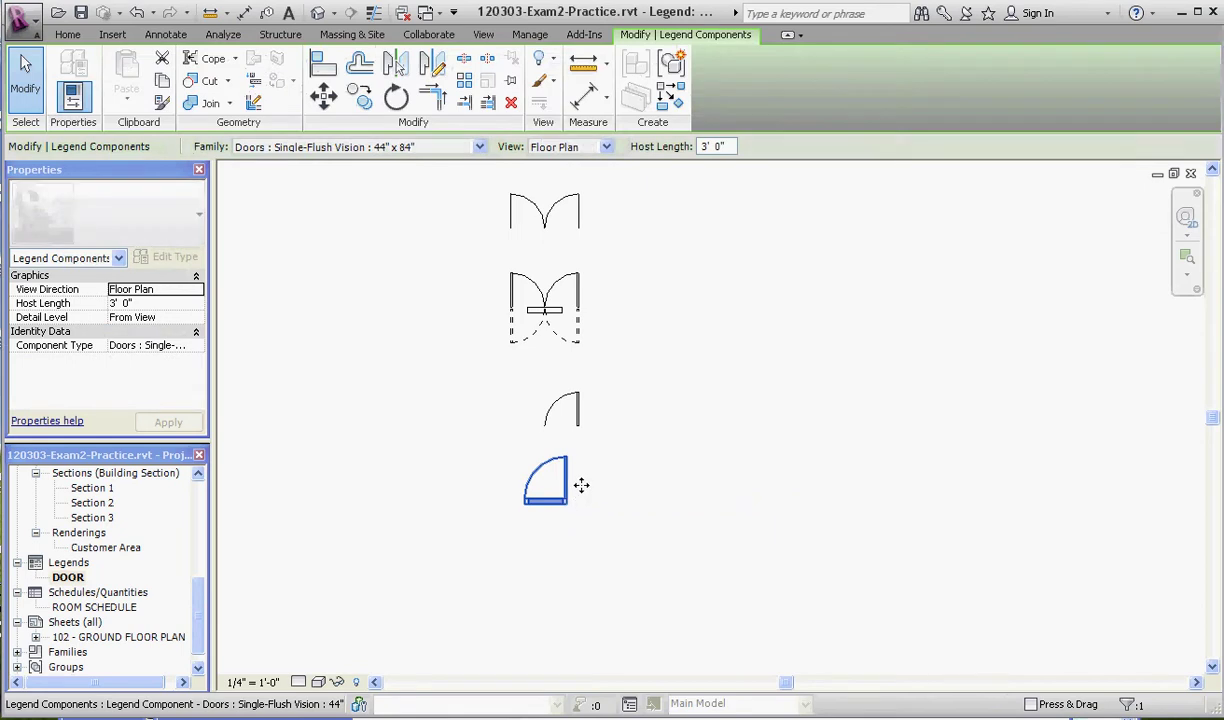
{"action": "left_click_drag", "start_coordinate": [579, 484], "coordinate": [572, 500]}
{"action": "left_click", "coordinate": [617, 492]}
{"action": "scroll", "coordinate": [544, 582], "scroll_direction": "down", "scroll_amount": 1}
{"action": "scroll", "coordinate": [600, 497], "scroll_direction": "up", "scroll_amount": 1}
{"action": "scroll", "coordinate": [595, 497], "scroll_direction": "down", "scroll_amount": 1}
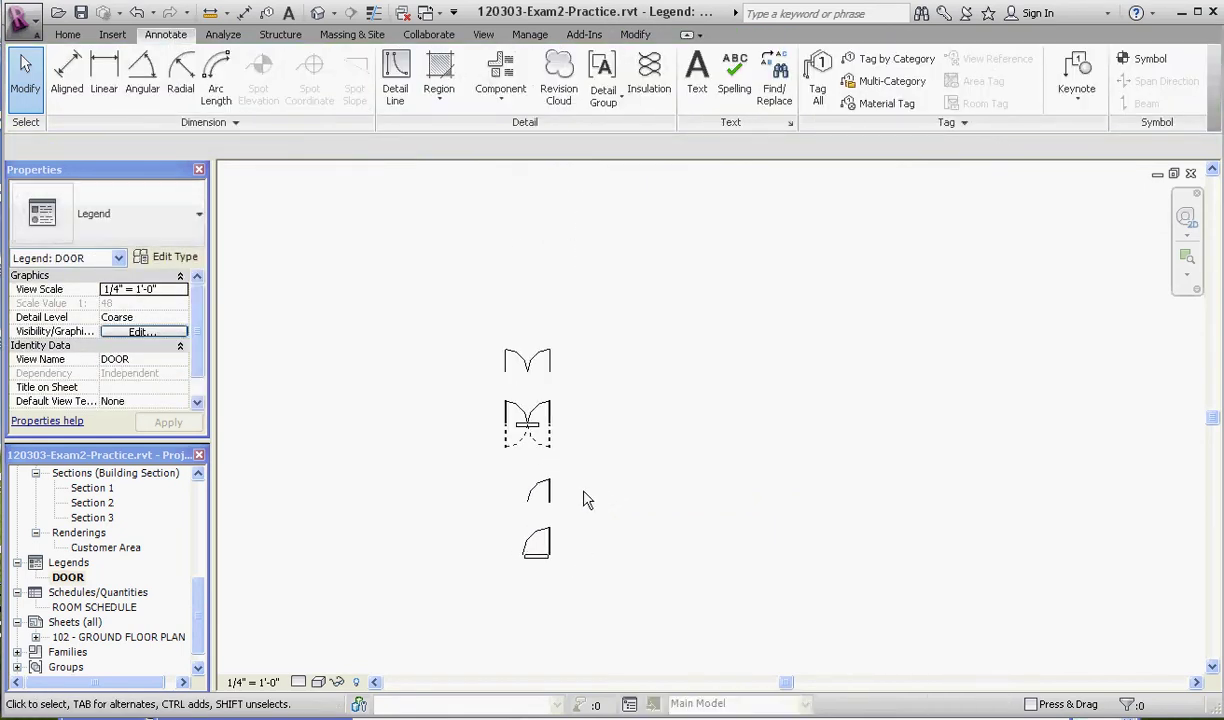
{"action": "scroll", "coordinate": [579, 497], "scroll_direction": "up", "scroll_amount": 3}
{"action": "scroll", "coordinate": [420, 605], "scroll_direction": "down", "scroll_amount": 1}
{"action": "scroll", "coordinate": [544, 582], "scroll_direction": "up", "scroll_amount": 1}
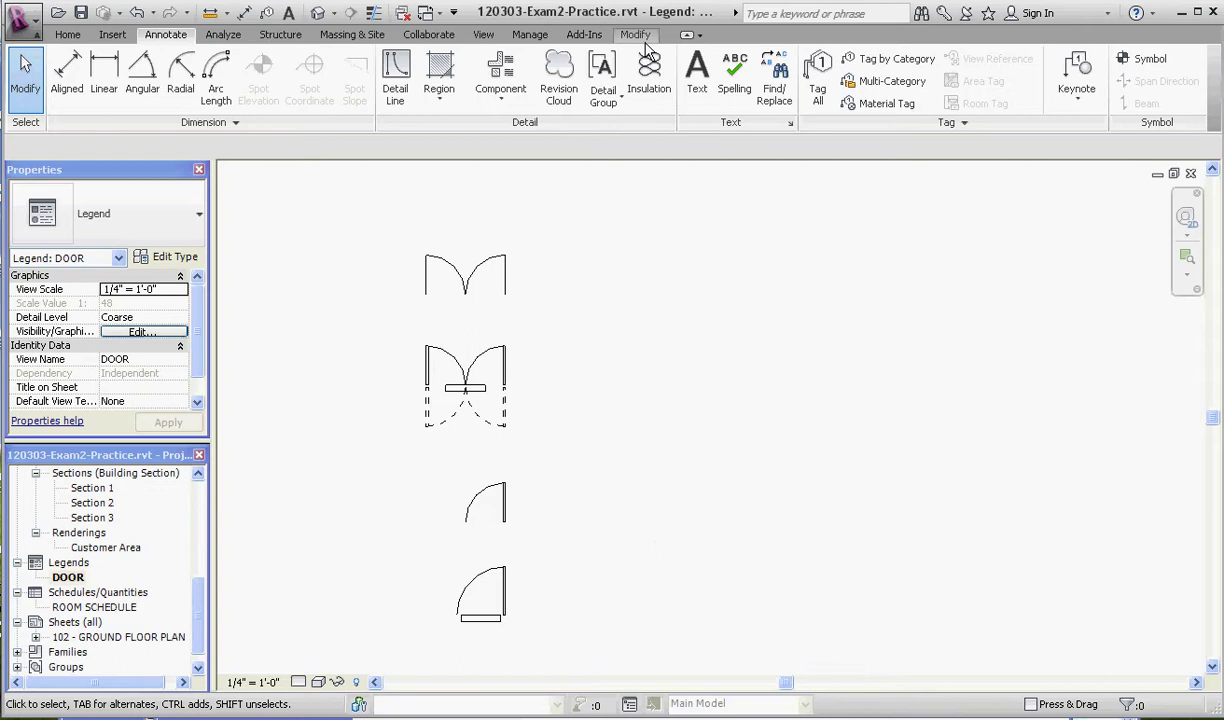
Step: Cancel an empty text note and select the top door to confirm it is Curtain Wall-Store Front-Dbl
{"action": "left_click", "coordinate": [697, 66]}
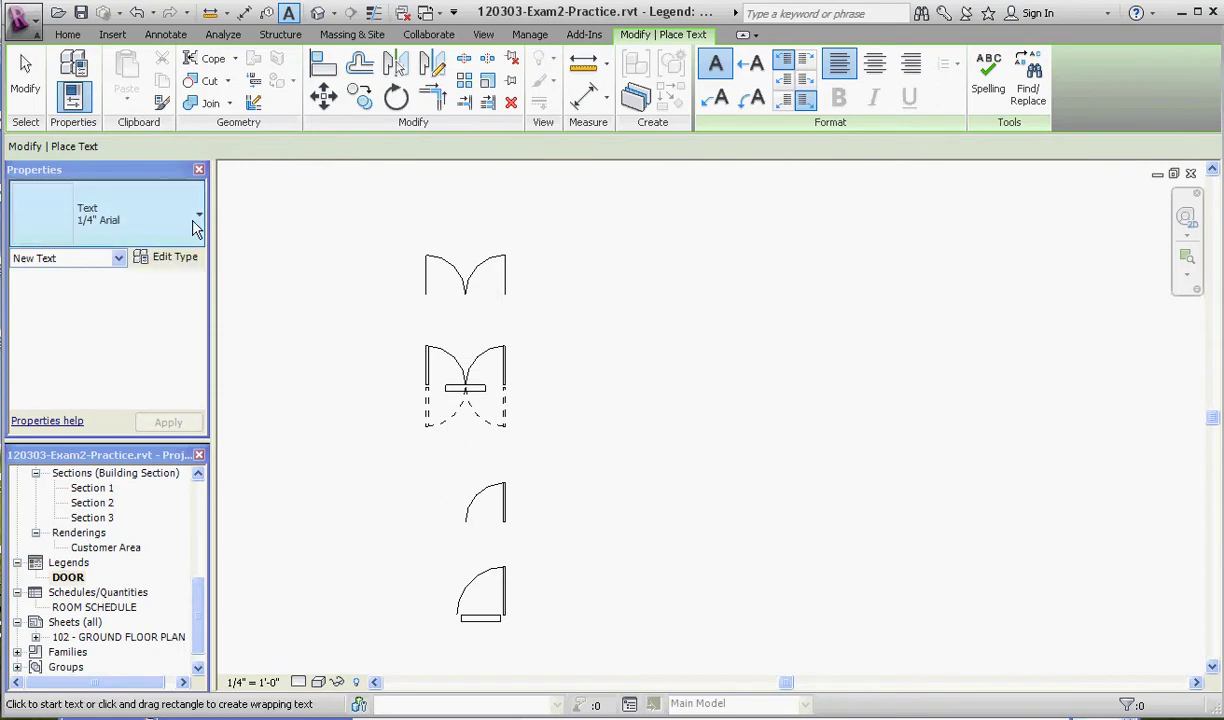
{"action": "left_click", "coordinate": [556, 265]}
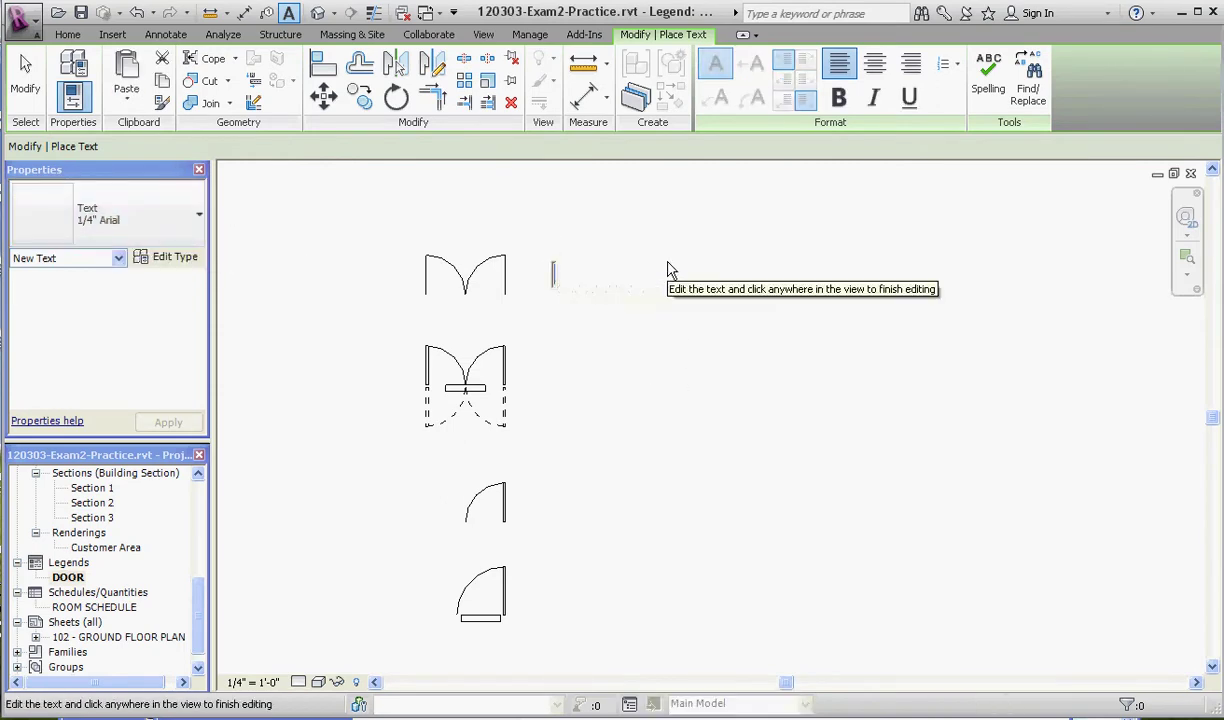
{"action": "left_click", "coordinate": [500, 271]}
{"action": "key", "text": "Escape"}
{"action": "left_click", "coordinate": [490, 270]}
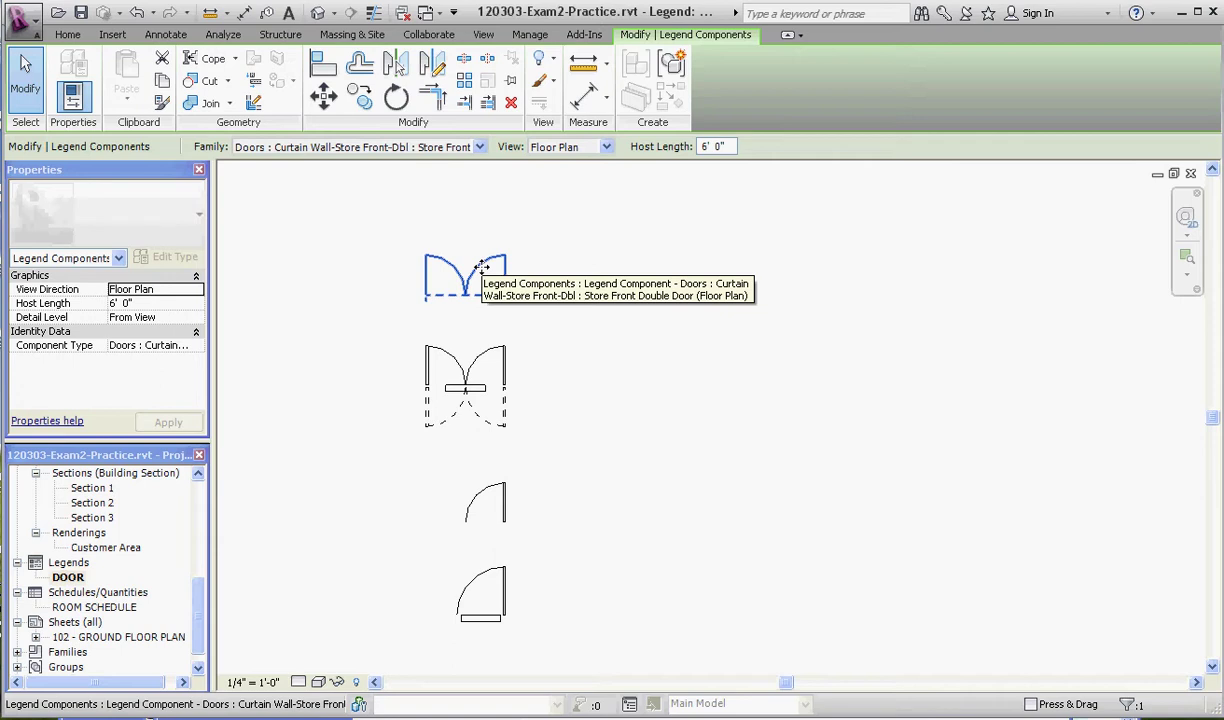
Step: Add a text note right of the top door reading CURTAIN WALL / STORE FRONT / DOUBLE
{"action": "left_click", "coordinate": [153, 35]}
{"action": "left_click", "coordinate": [697, 78]}
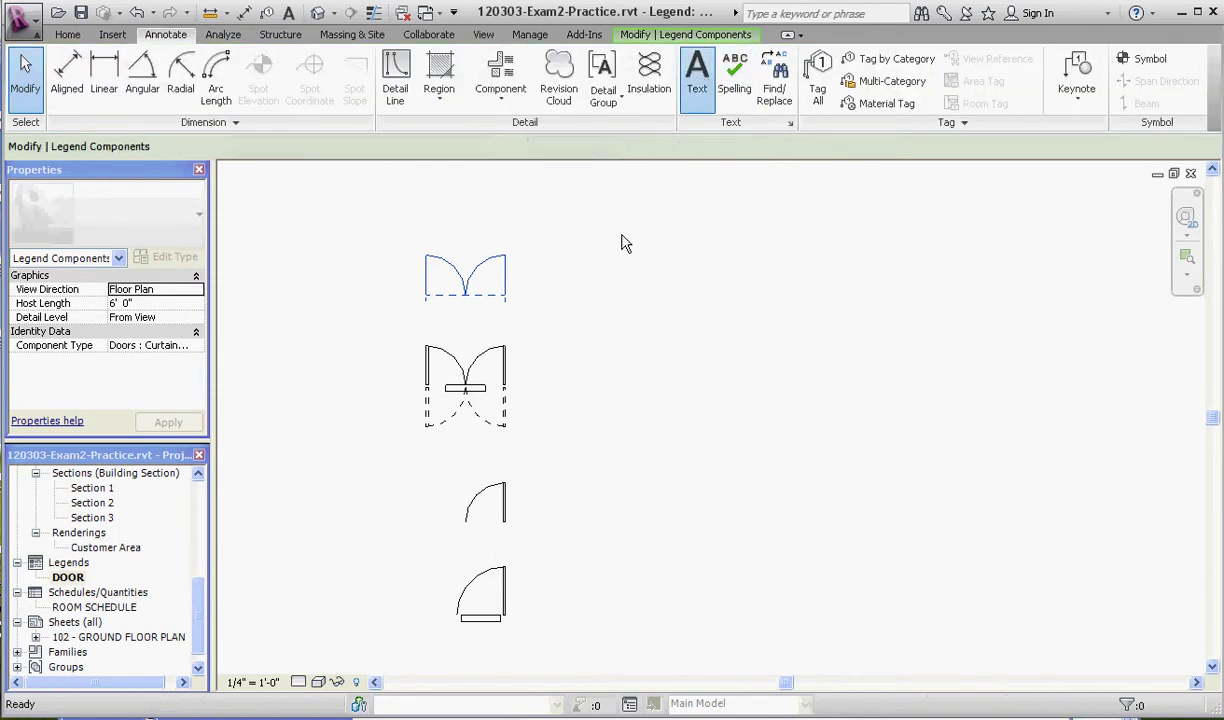
{"action": "left_click", "coordinate": [571, 263]}
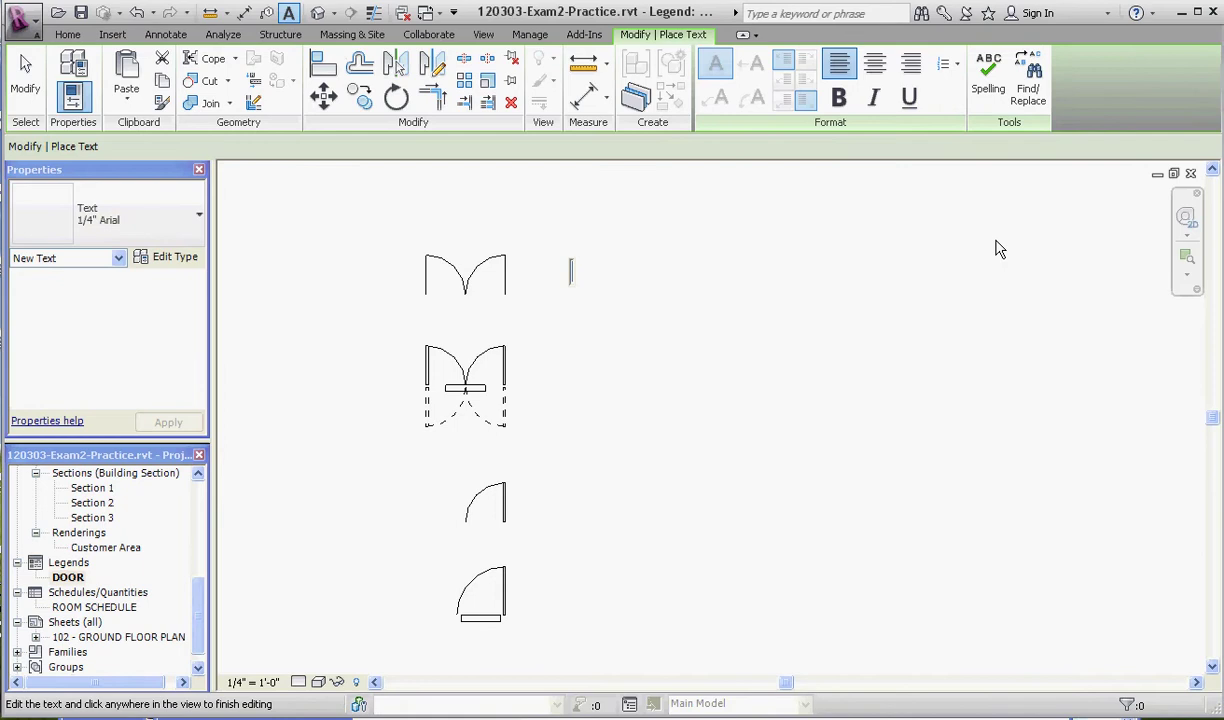
{"action": "type", "text": "STORE FRON"}
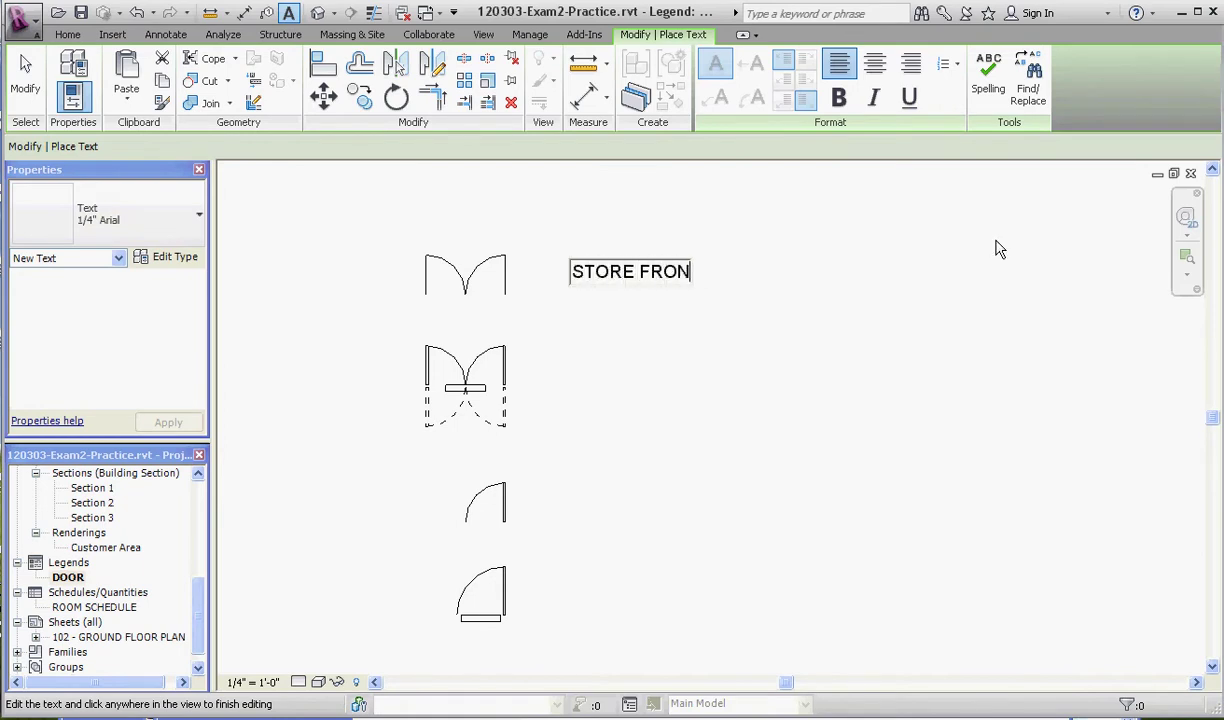
{"action": "key", "text": "BackSpace"}
{"action": "key", "text": "BackSpace"}
{"action": "key", "text": "BackSpace"}
{"action": "key", "text": "BackSpace"}
{"action": "key", "text": "BackSpace"}
{"action": "key", "text": "BackSpace"}
{"action": "key", "text": "BackSpace"}
{"action": "key", "text": "BackSpace"}
{"action": "key", "text": "BackSpace"}
{"action": "type", "text": "CURTAIN WALL"}
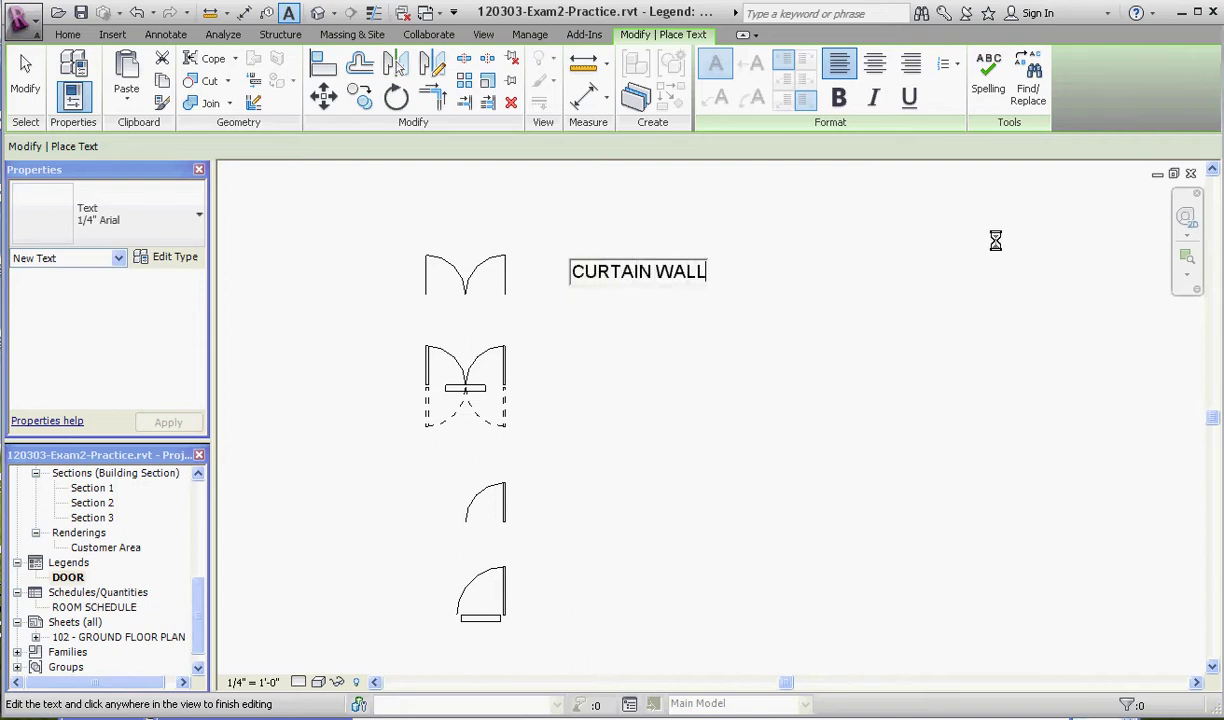
{"action": "type", "text": "  STROEFRONT"}
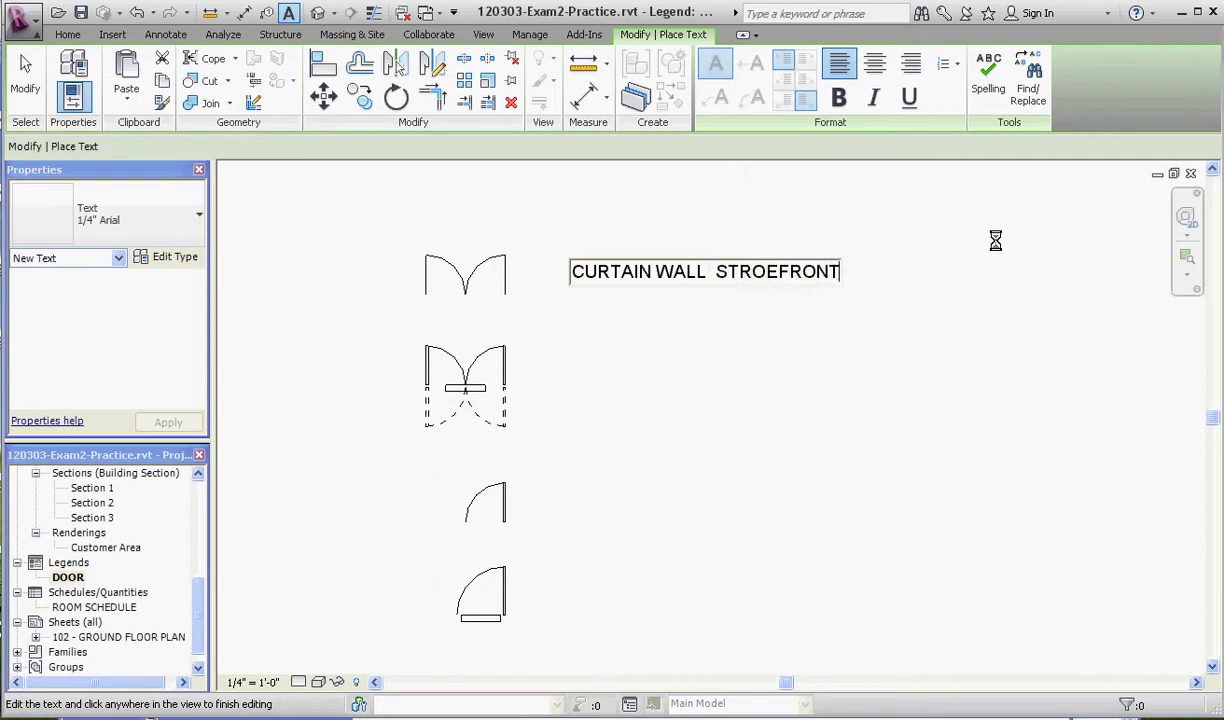
{"action": "type", "text": " DOUBLE"}
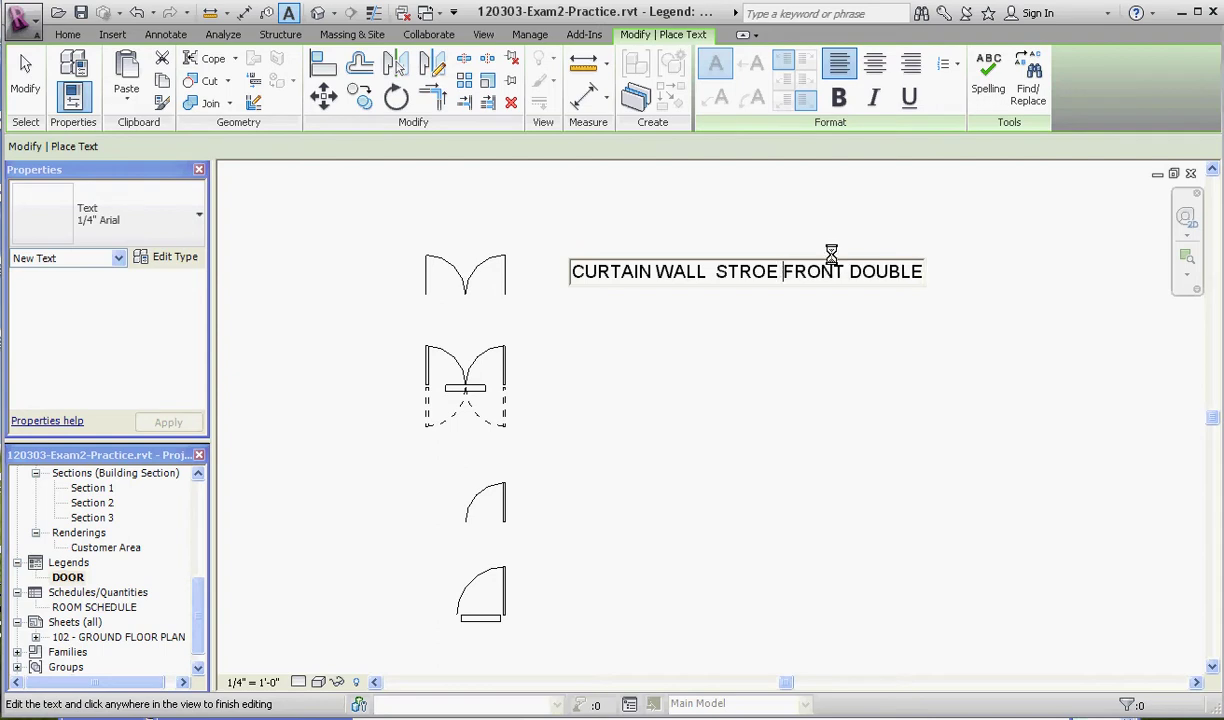
{"action": "key", "text": "BackSpace"}
{"action": "key", "text": "BackSpace"}
{"action": "key", "text": "BackSpace"}
{"action": "key", "text": "BackSpace"}
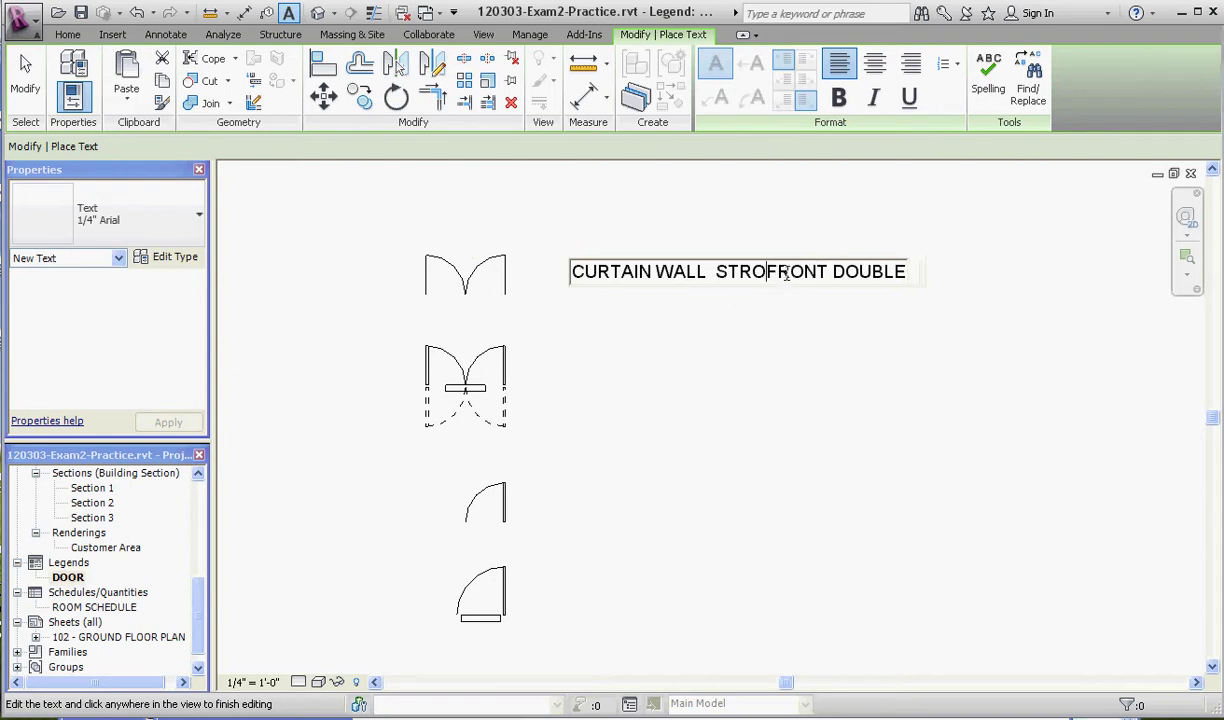
{"action": "type", "text": "ORE"}
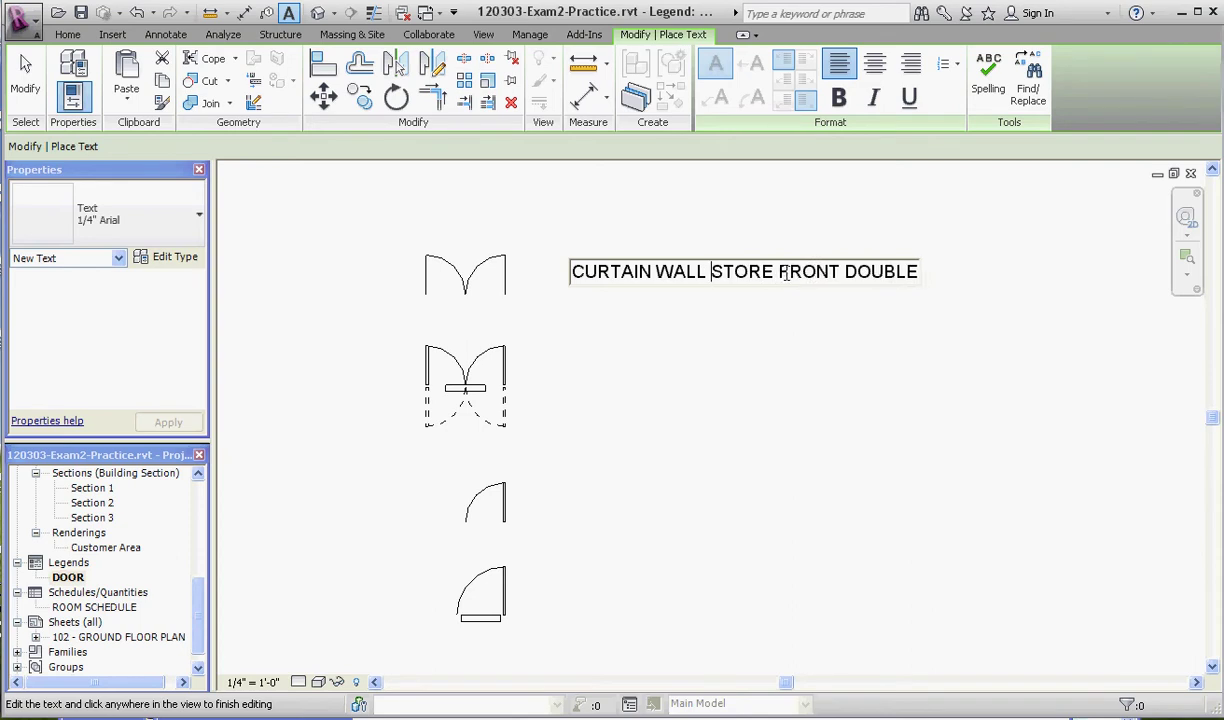
{"action": "key", "text": "Return"}
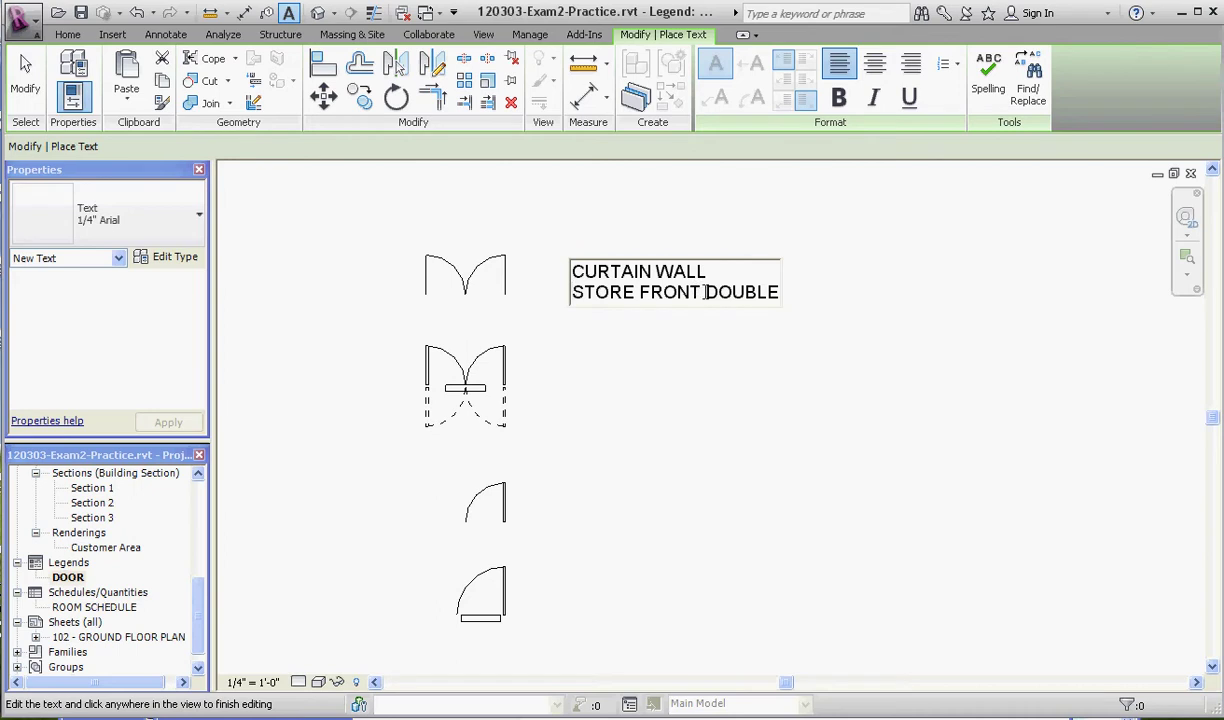
{"action": "key", "text": "BackSpace"}
{"action": "key", "text": "Return"}
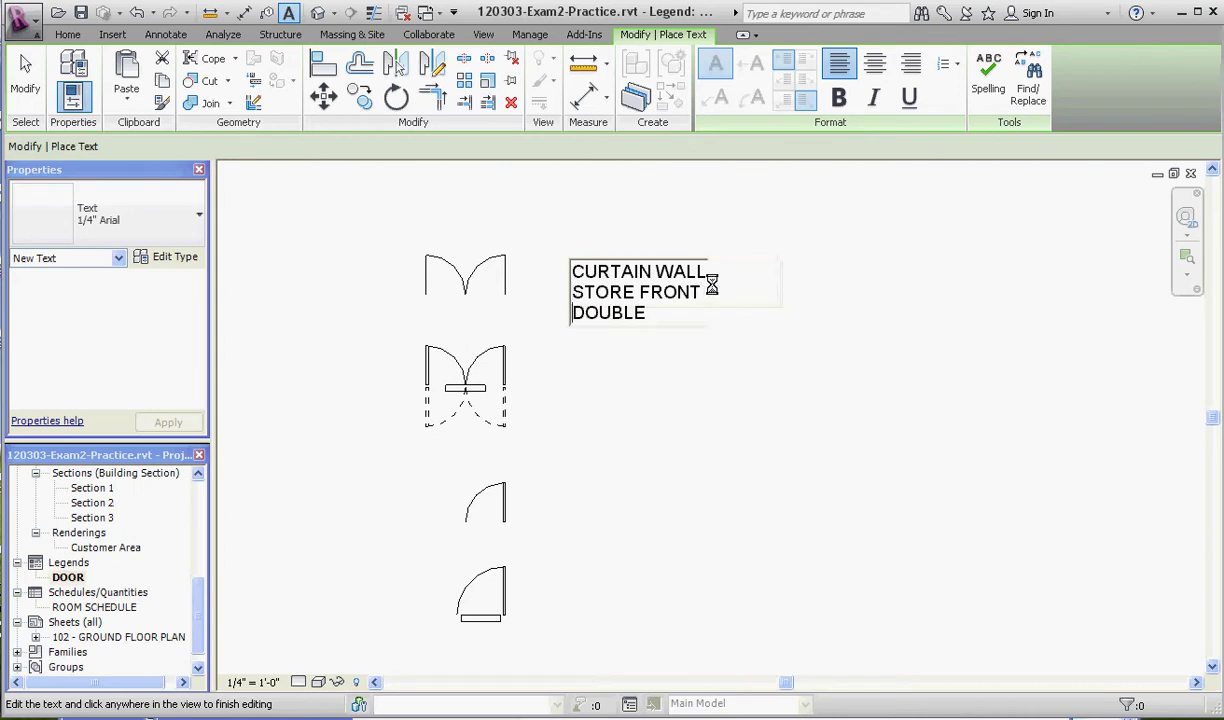
{"action": "left_click", "coordinate": [729, 399]}
Step: Move the CURTAIN WALL label up-left so it sits beside the top door
{"action": "left_click", "coordinate": [743, 394]}
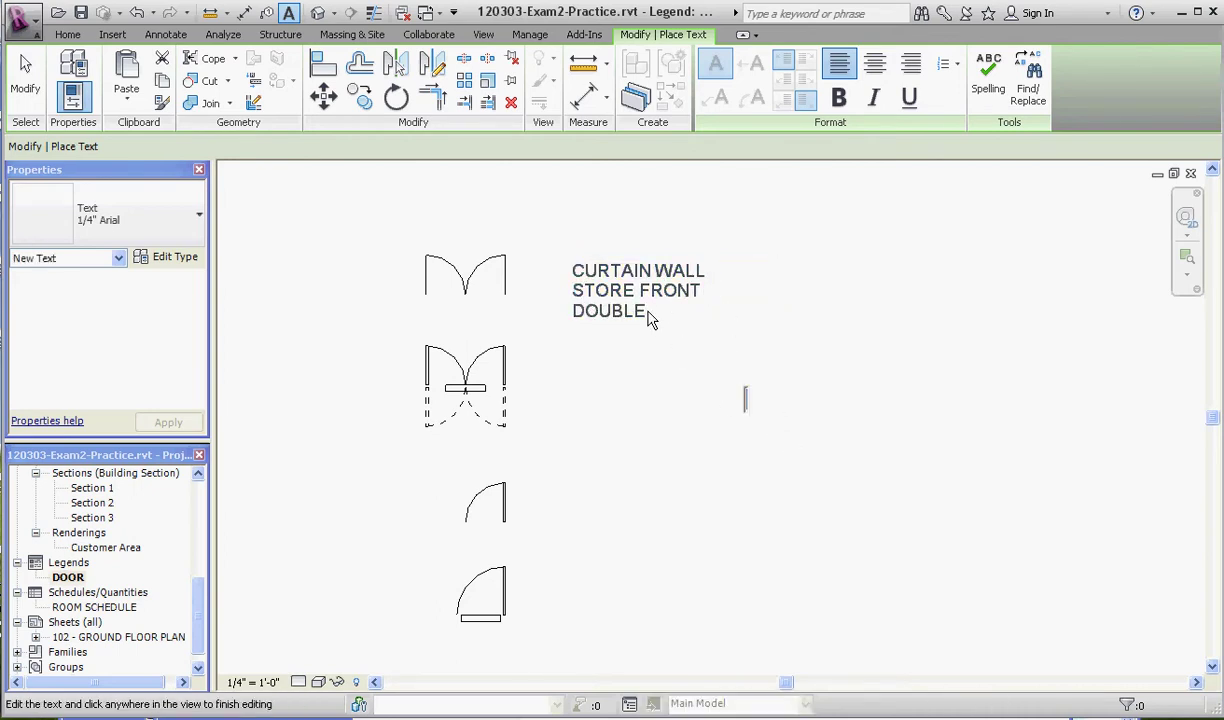
{"action": "key", "text": "Escape"}
{"action": "key", "text": "Escape"}
{"action": "left_click", "coordinate": [632, 298]}
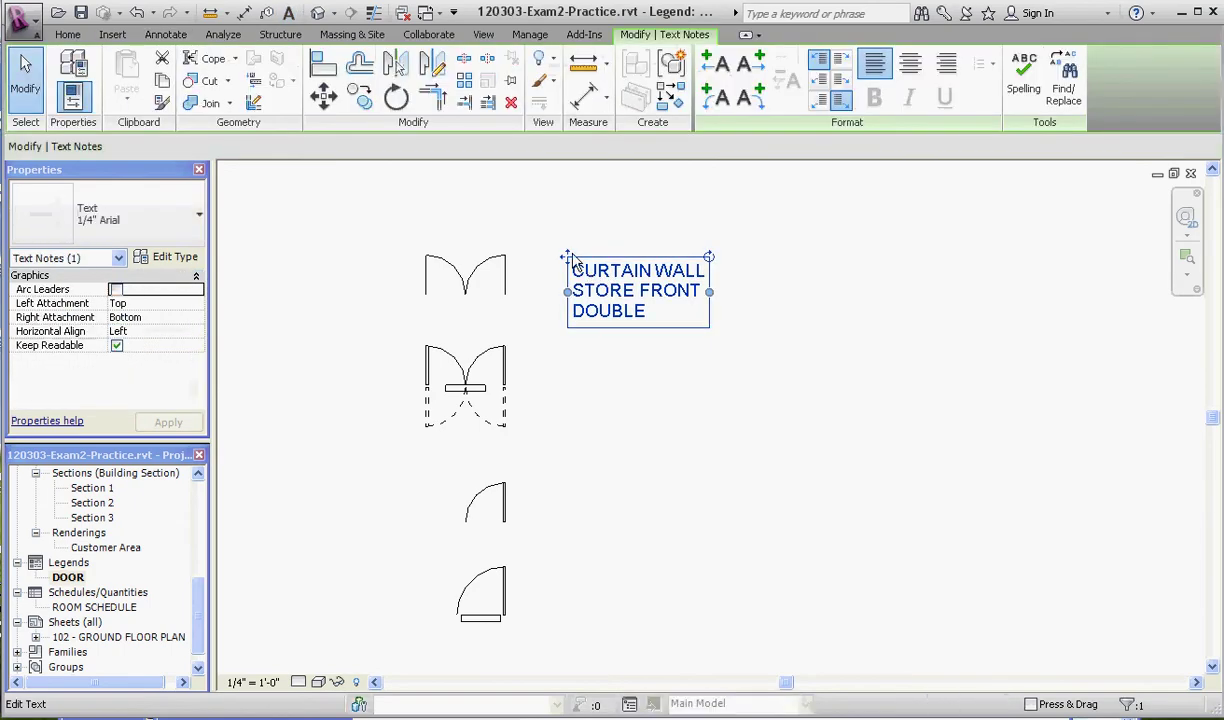
{"action": "left_click_drag", "start_coordinate": [566, 248], "coordinate": [554, 238]}
{"action": "left_click", "coordinate": [740, 272]}
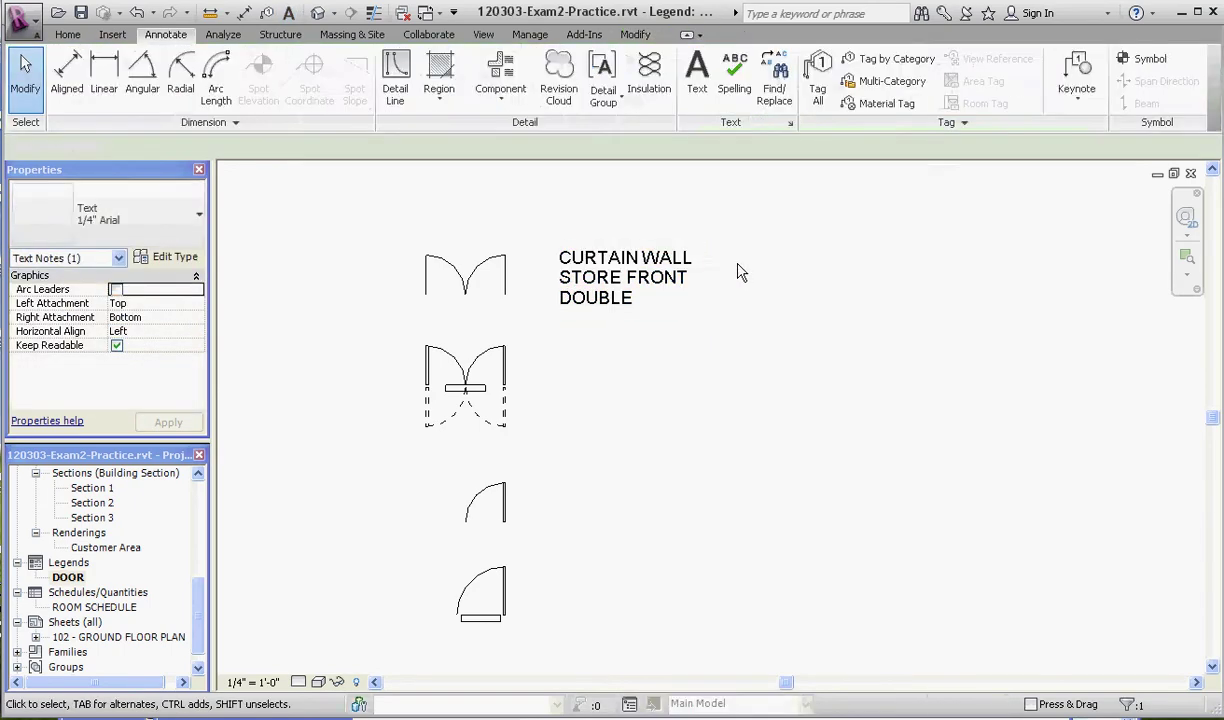
Step: Copy the label from the top door's corner to matching points beside the other three doors
{"action": "left_click", "coordinate": [646, 304]}
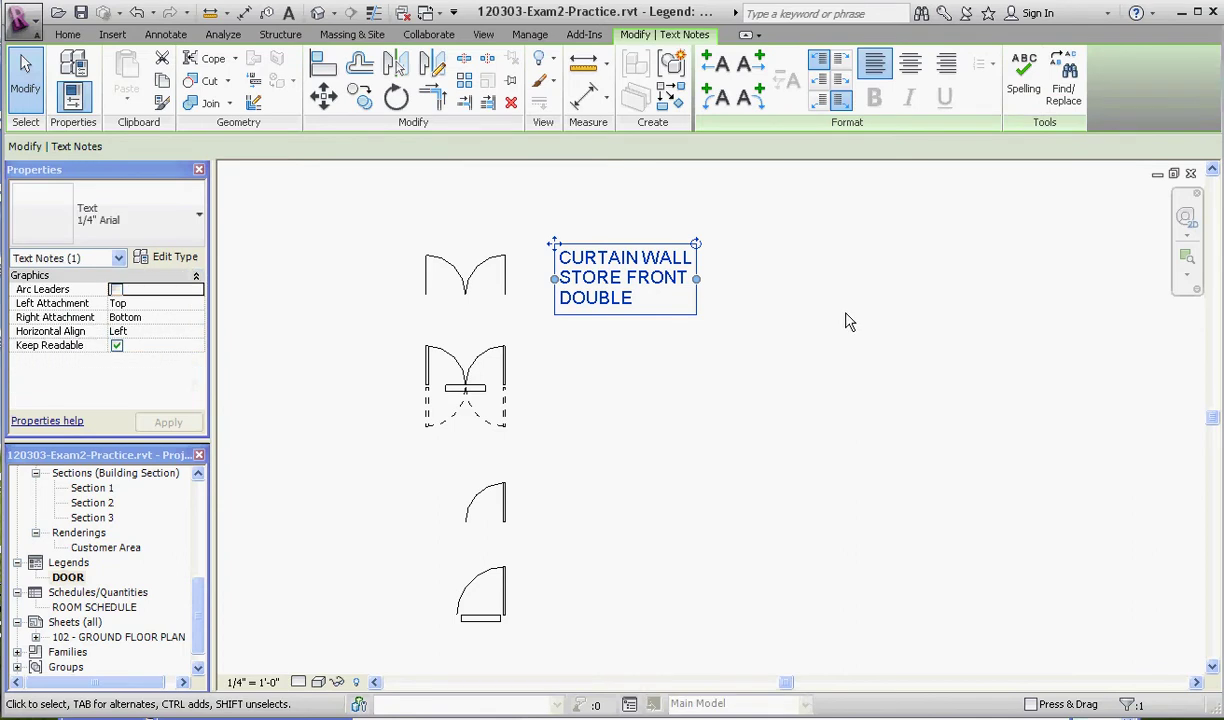
{"action": "left_click", "coordinate": [361, 96]}
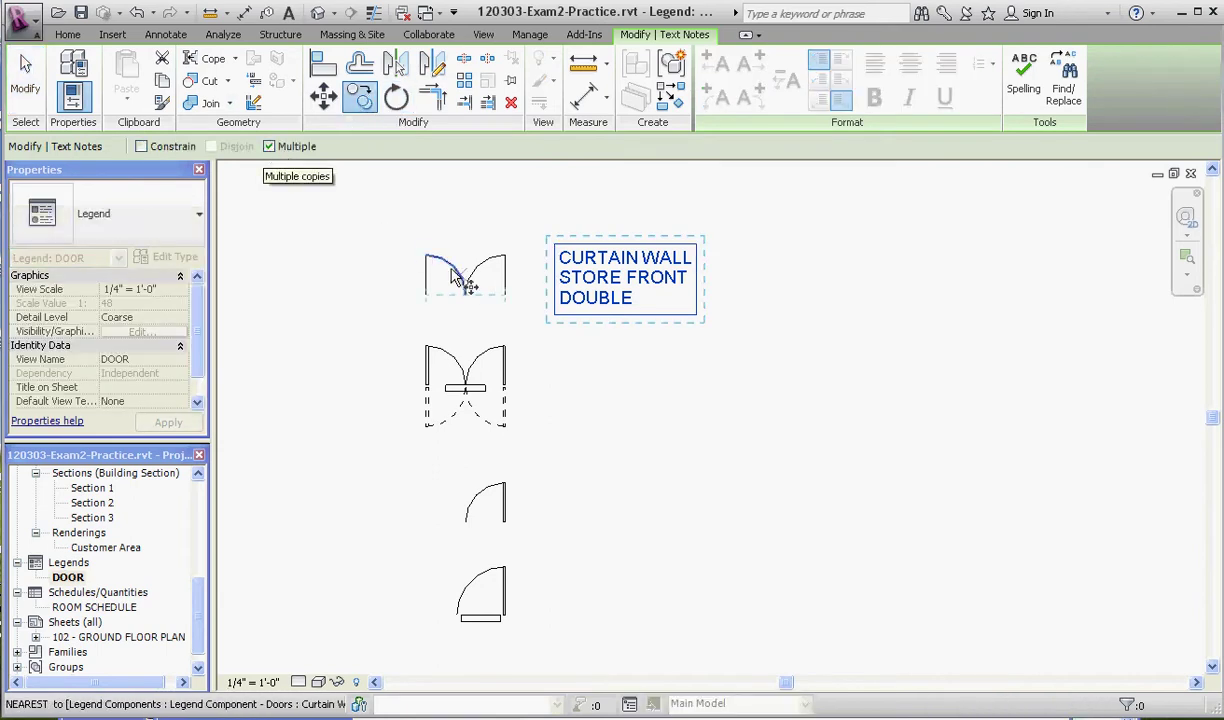
{"action": "scroll", "coordinate": [527, 309], "scroll_direction": "up", "scroll_amount": 2}
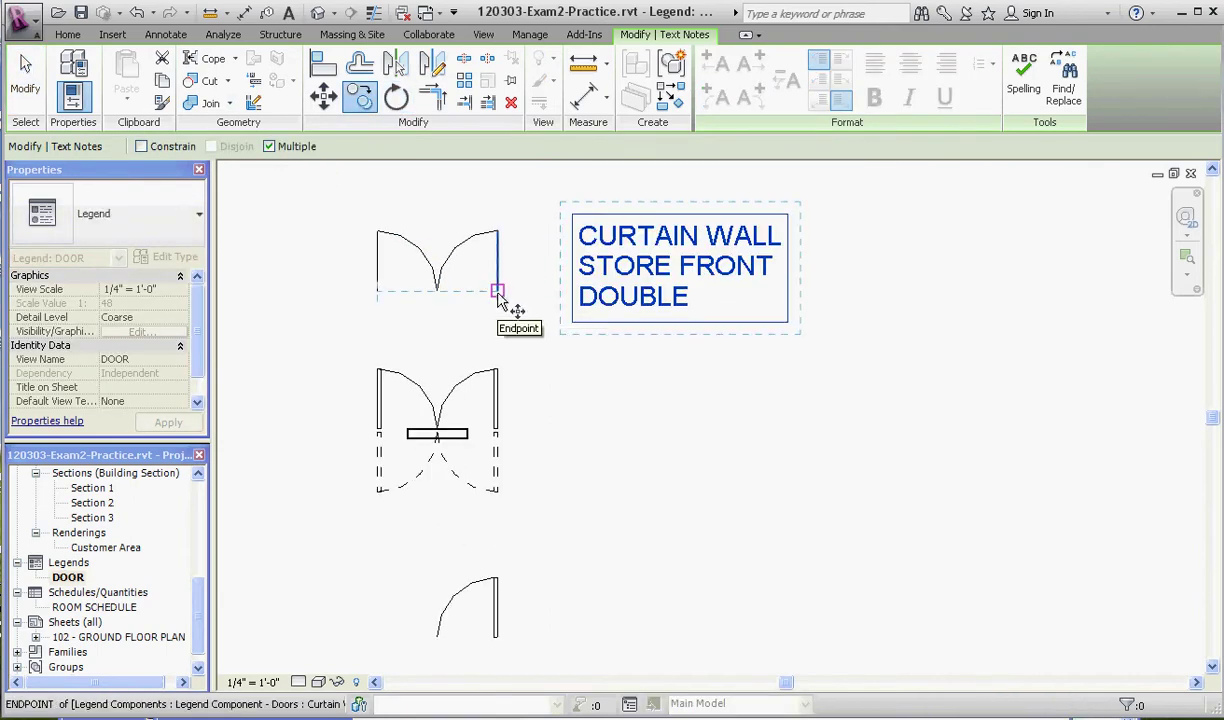
{"action": "left_click", "coordinate": [497, 293]}
{"action": "scroll", "coordinate": [505, 430], "scroll_direction": "up", "scroll_amount": 2}
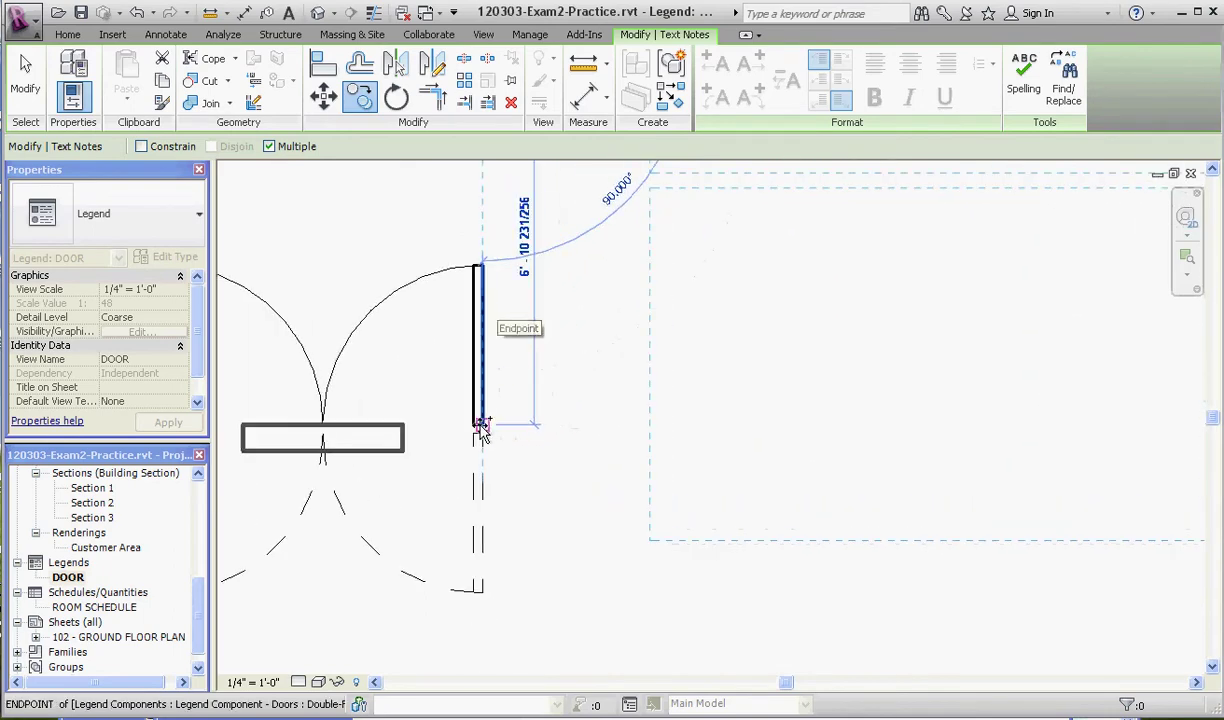
{"action": "scroll", "coordinate": [500, 285], "scroll_direction": "down", "scroll_amount": 3}
{"action": "left_click", "coordinate": [494, 267]}
{"action": "scroll", "coordinate": [500, 494], "scroll_direction": "up", "scroll_amount": 3}
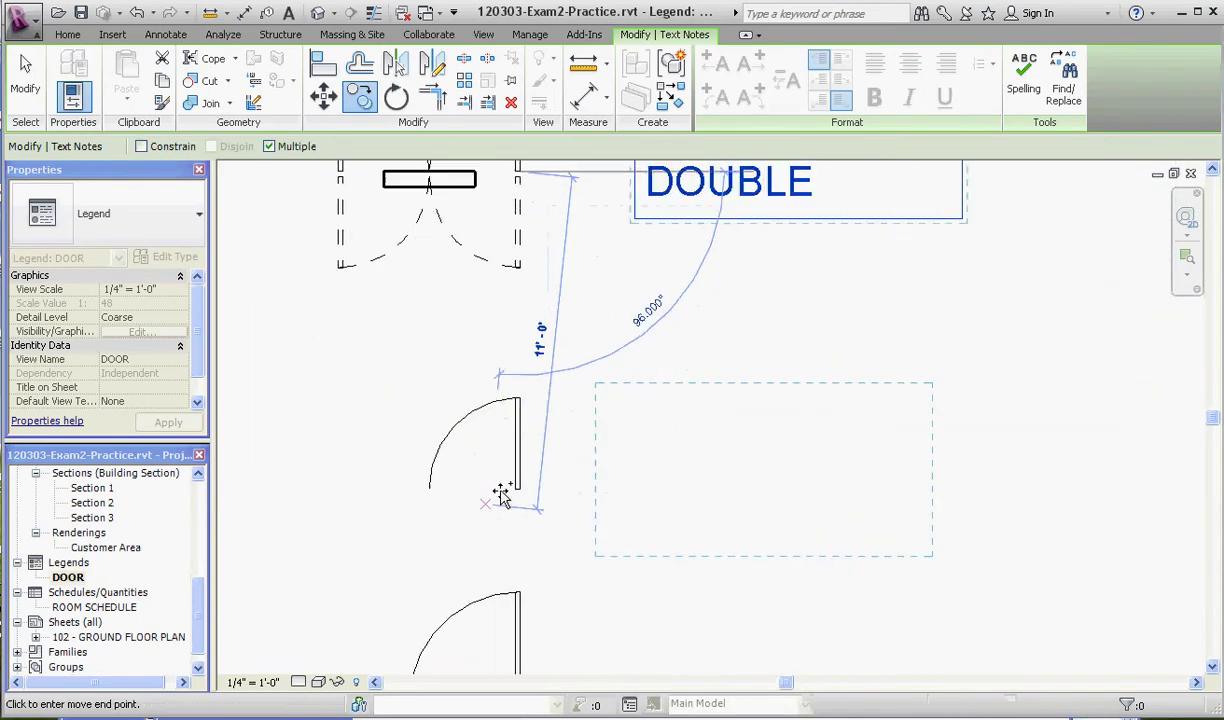
{"action": "left_click", "coordinate": [521, 493]}
{"action": "scroll", "coordinate": [453, 287], "scroll_direction": "down", "scroll_amount": 3}
{"action": "scroll", "coordinate": [481, 486], "scroll_direction": "down", "scroll_amount": 2}
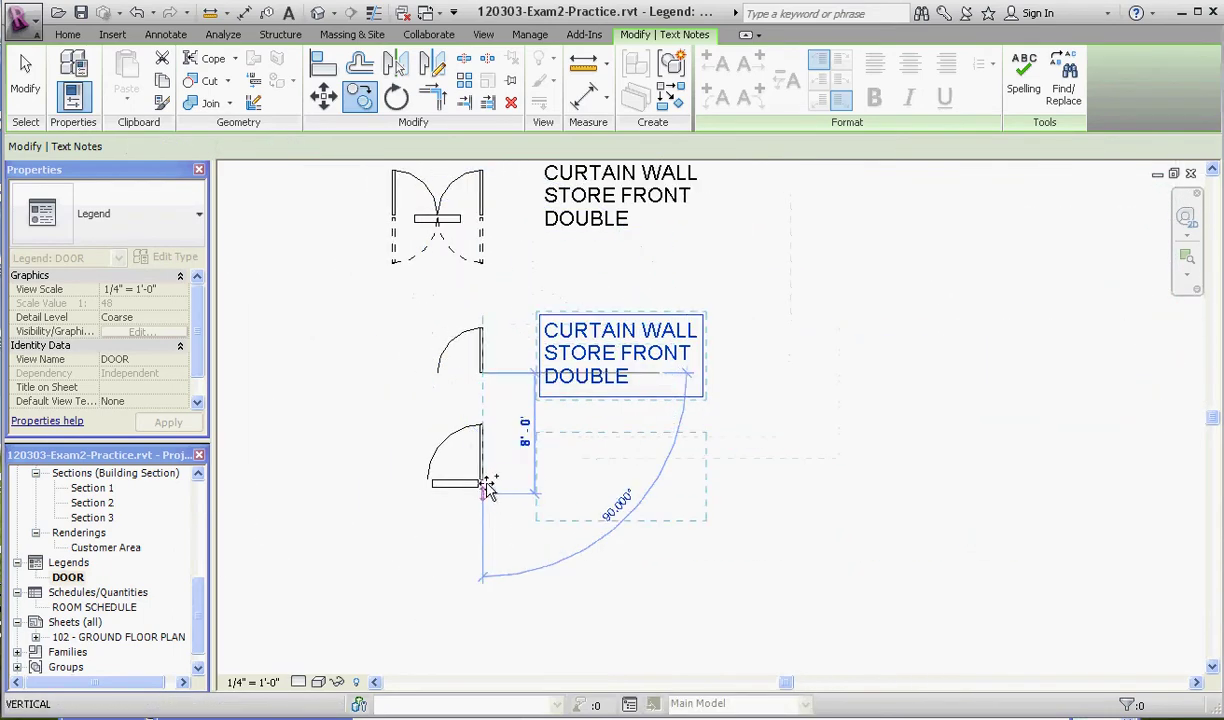
{"action": "scroll", "coordinate": [481, 483], "scroll_direction": "up", "scroll_amount": 3}
{"action": "left_click", "coordinate": [481, 483]}
{"action": "scroll", "coordinate": [478, 519], "scroll_direction": "down", "scroll_amount": 2}
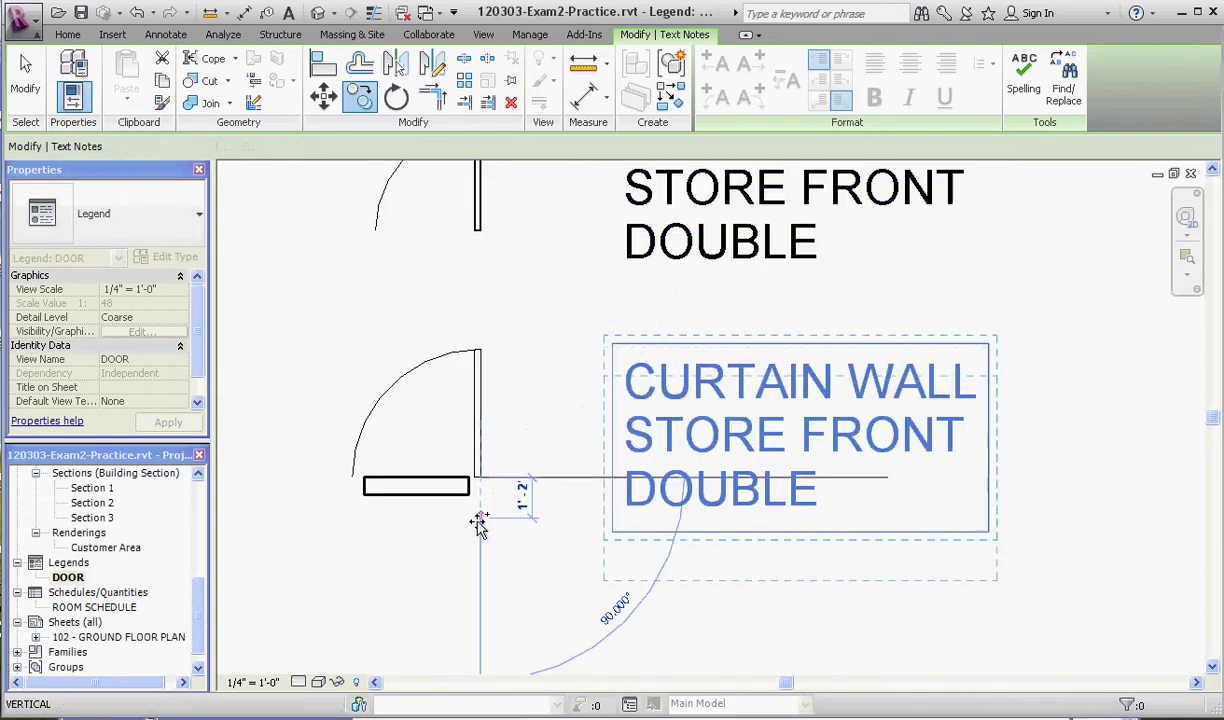
{"action": "scroll", "coordinate": [505, 535], "scroll_direction": "down", "scroll_amount": 2}
{"action": "key", "text": "Escape"}
Step: Replace the second door's label text with DOUBLE FLUSH / DOUBLE ACTING on two lines
{"action": "scroll", "coordinate": [478, 571], "scroll_direction": "down", "scroll_amount": 1}
{"action": "left_click", "coordinate": [485, 574]}
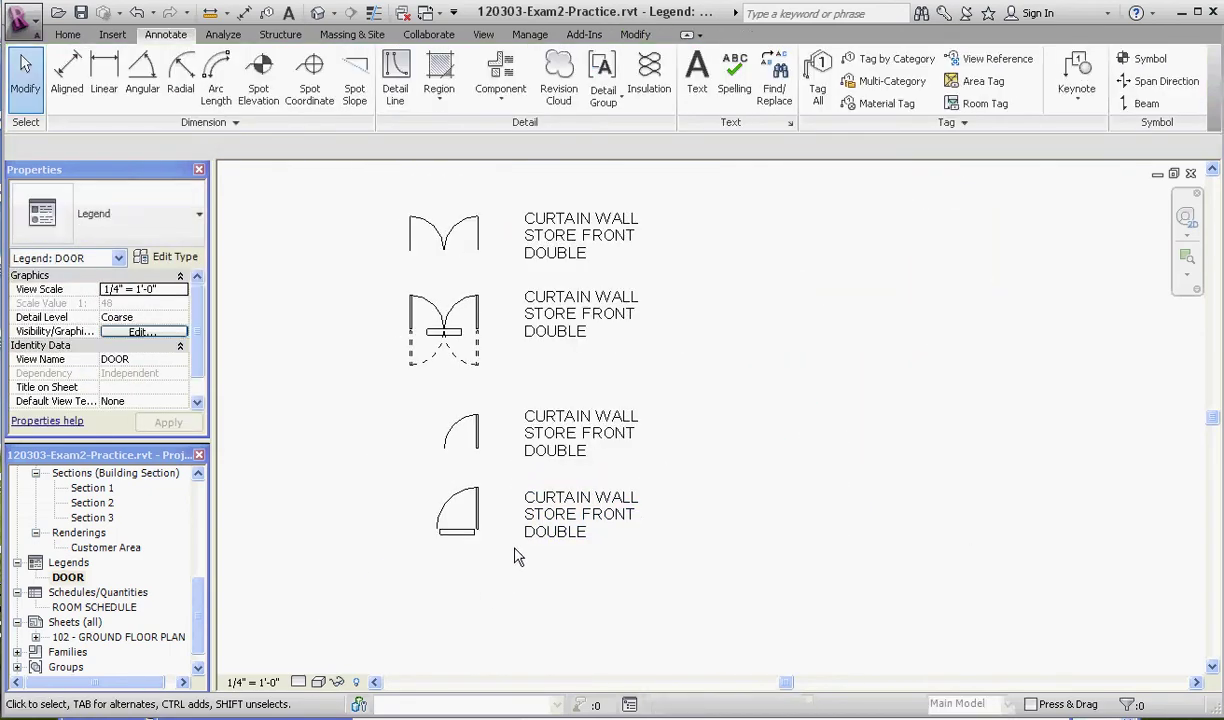
{"action": "scroll", "coordinate": [519, 422], "scroll_direction": "up", "scroll_amount": 1}
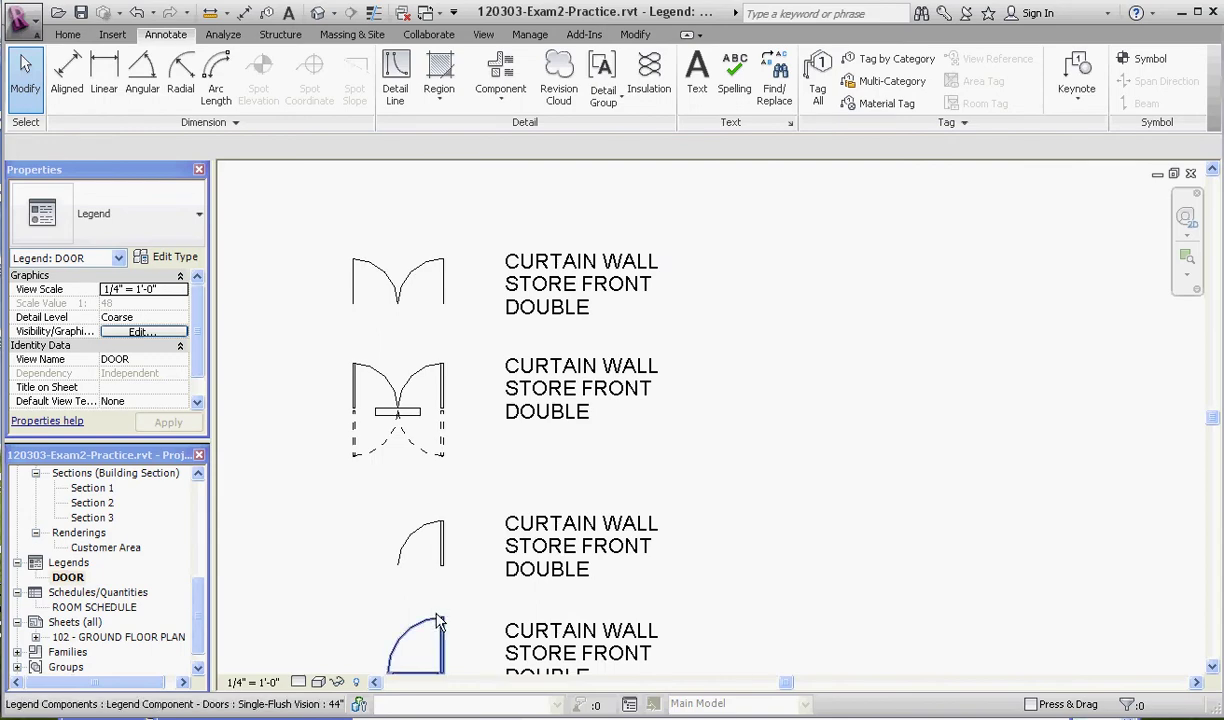
{"action": "scroll", "coordinate": [481, 432], "scroll_direction": "down", "scroll_amount": 1}
{"action": "scroll", "coordinate": [505, 400], "scroll_direction": "up", "scroll_amount": 2}
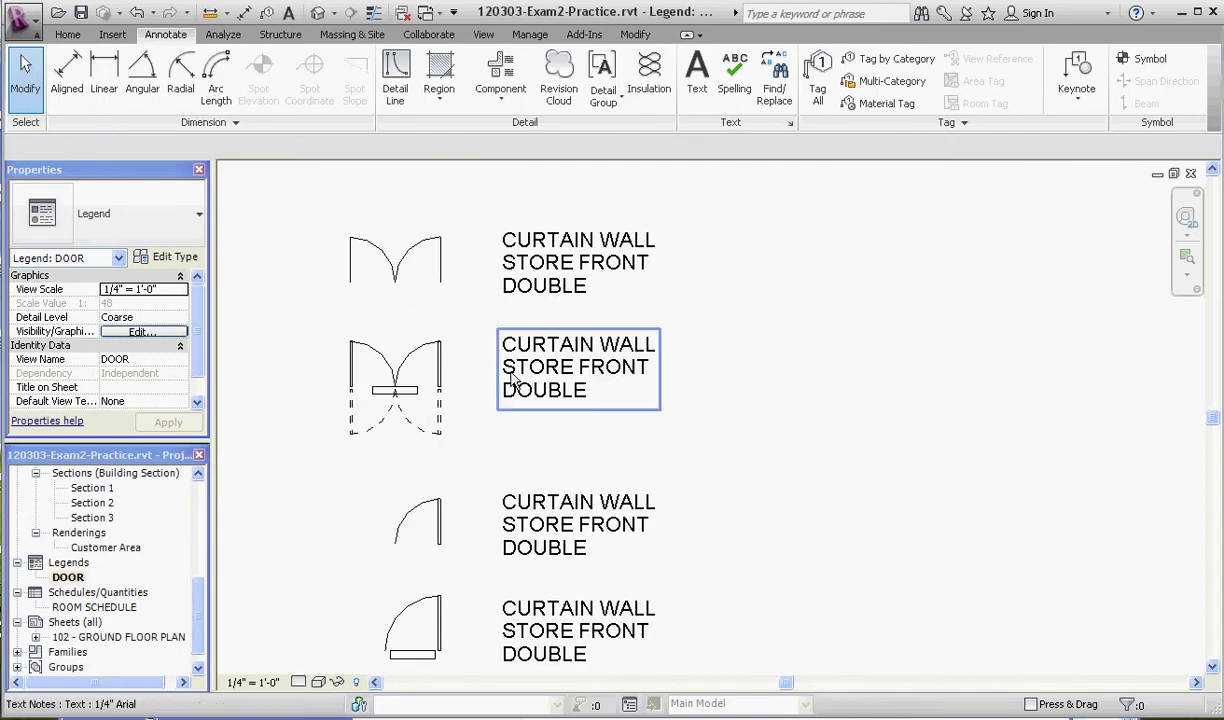
{"action": "left_click", "coordinate": [445, 390]}
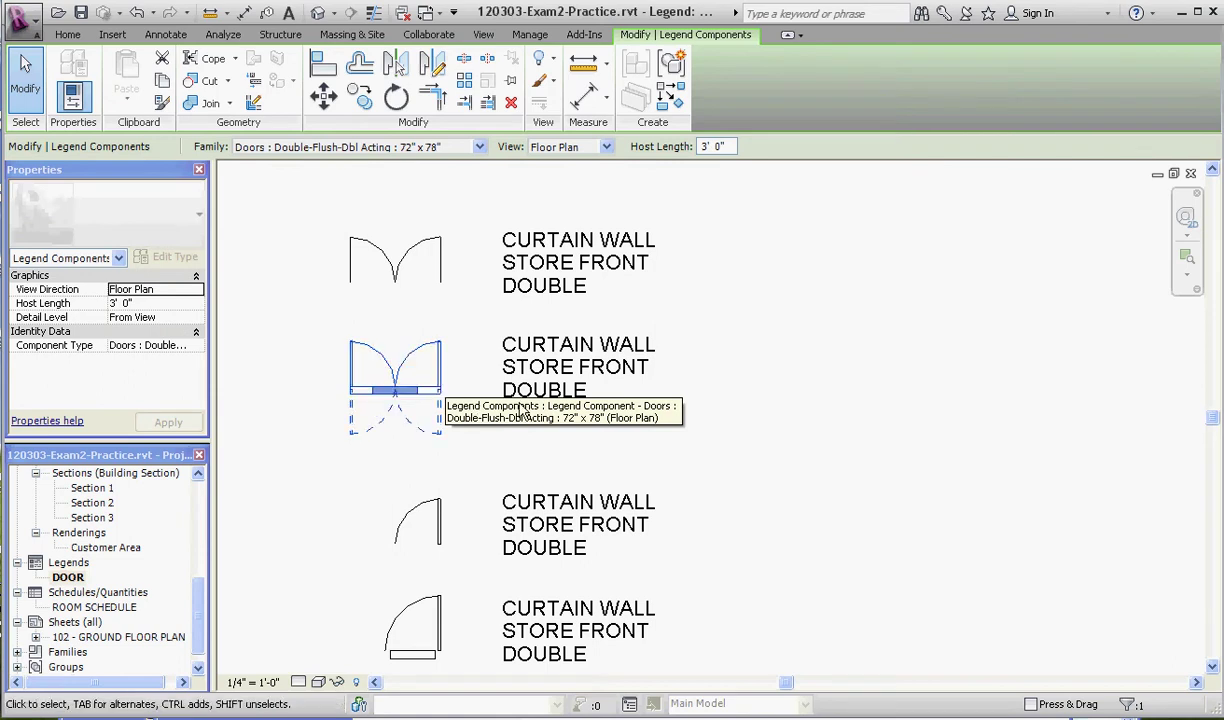
{"action": "double_click", "coordinate": [597, 390]}
{"action": "left_click_drag", "start_coordinate": [597, 390], "coordinate": [384, 321]}
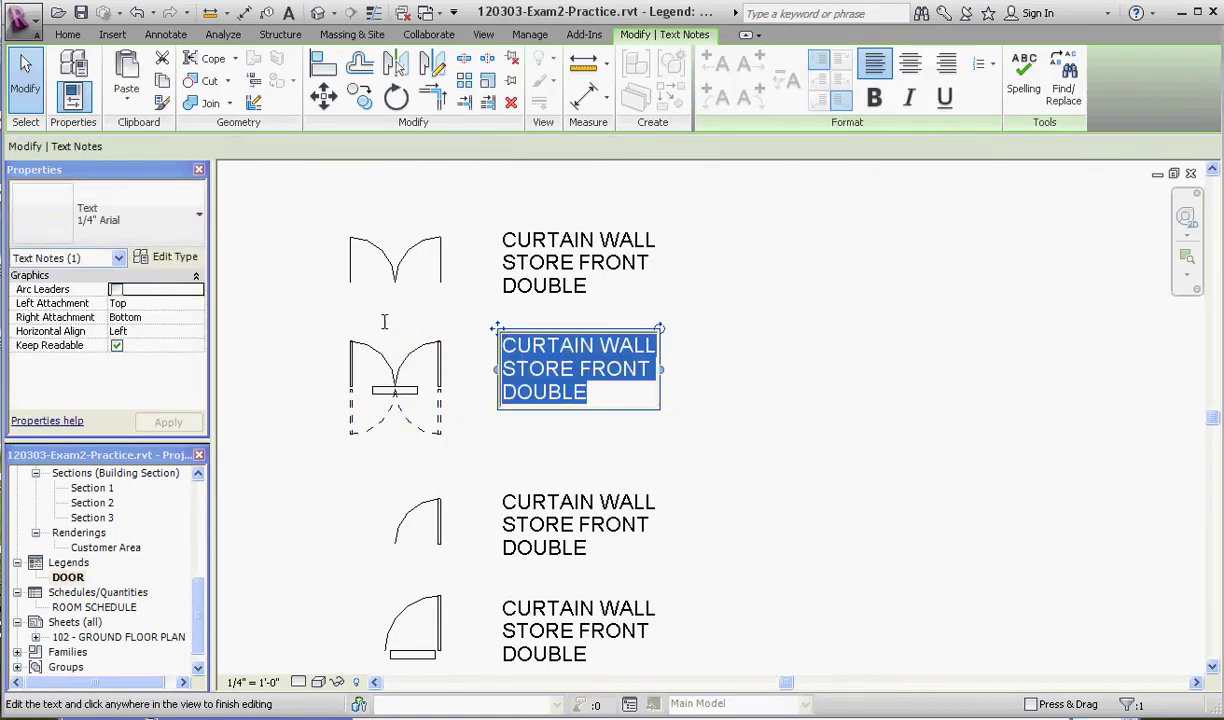
{"action": "type", "text": "DOUBL"}
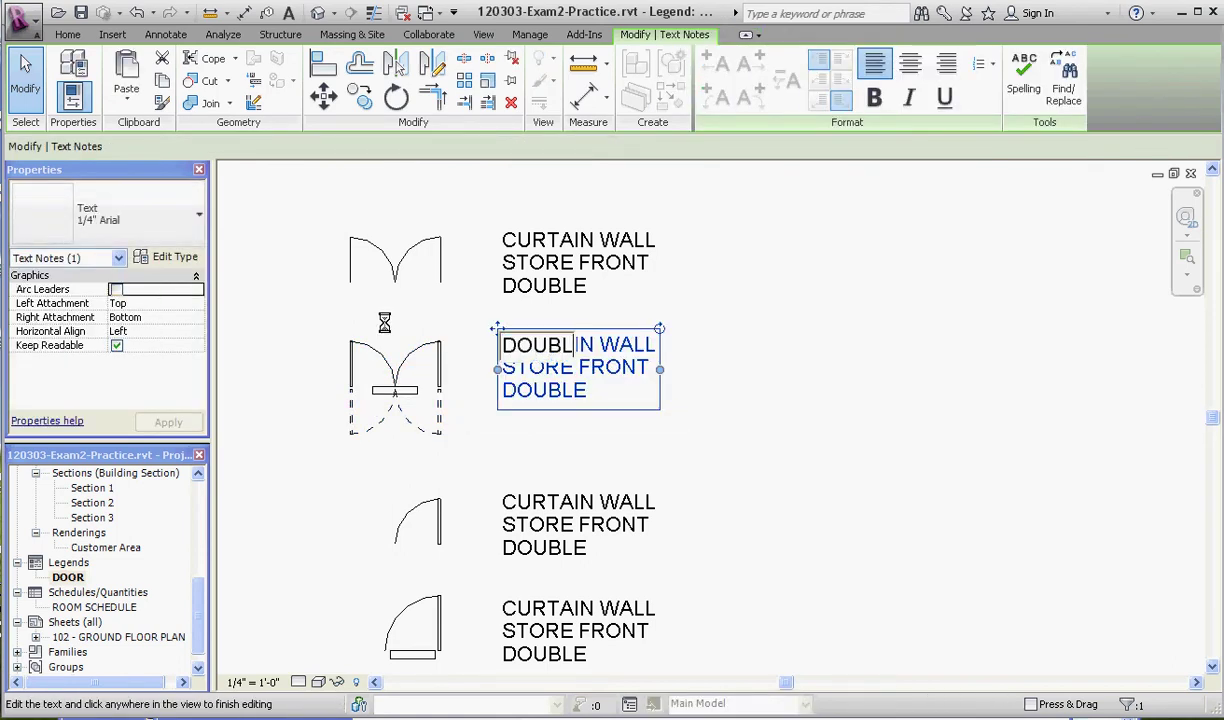
{"action": "type", "text": "E FLUSH DOU"}
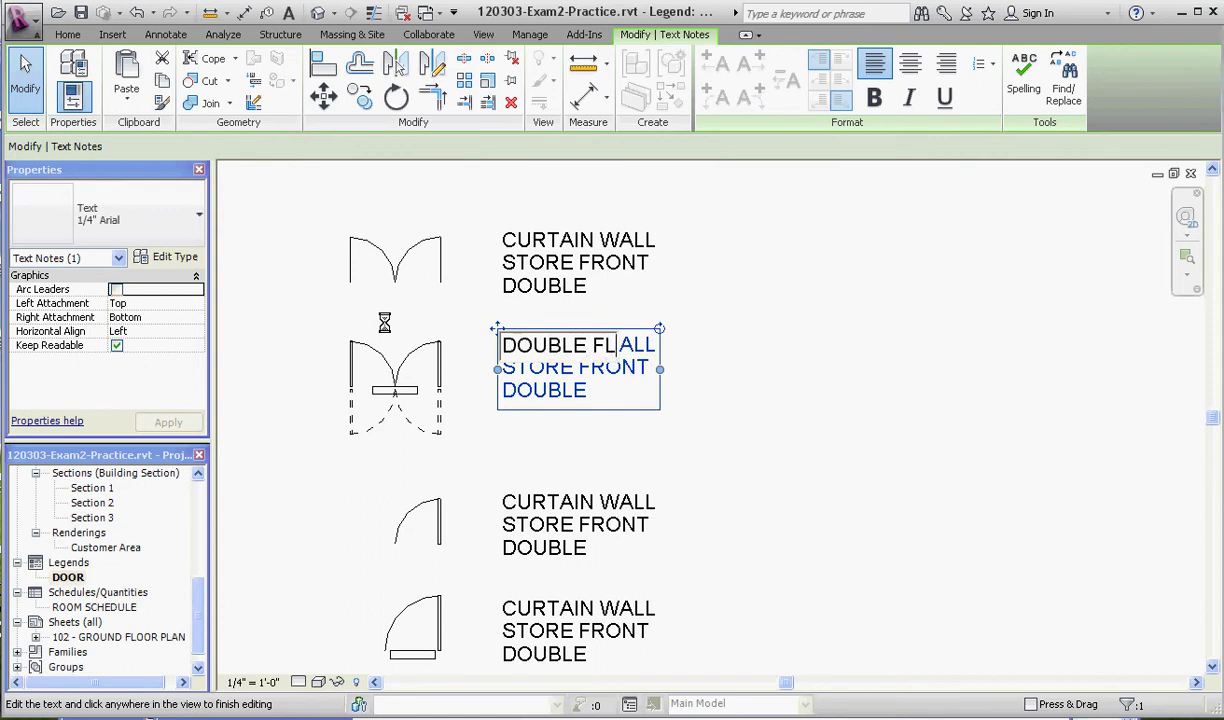
{"action": "type", "text": "BLE ACTING"}
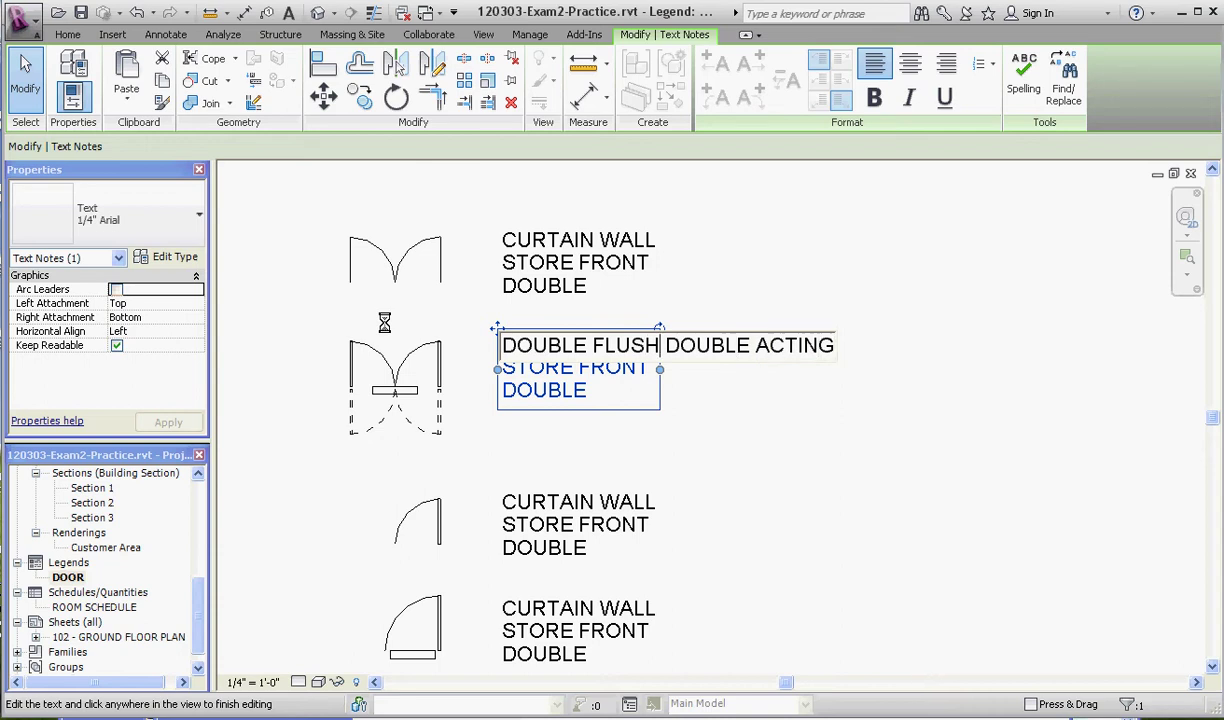
{"action": "key", "text": "BackSpace"}
{"action": "key", "text": "Return"}
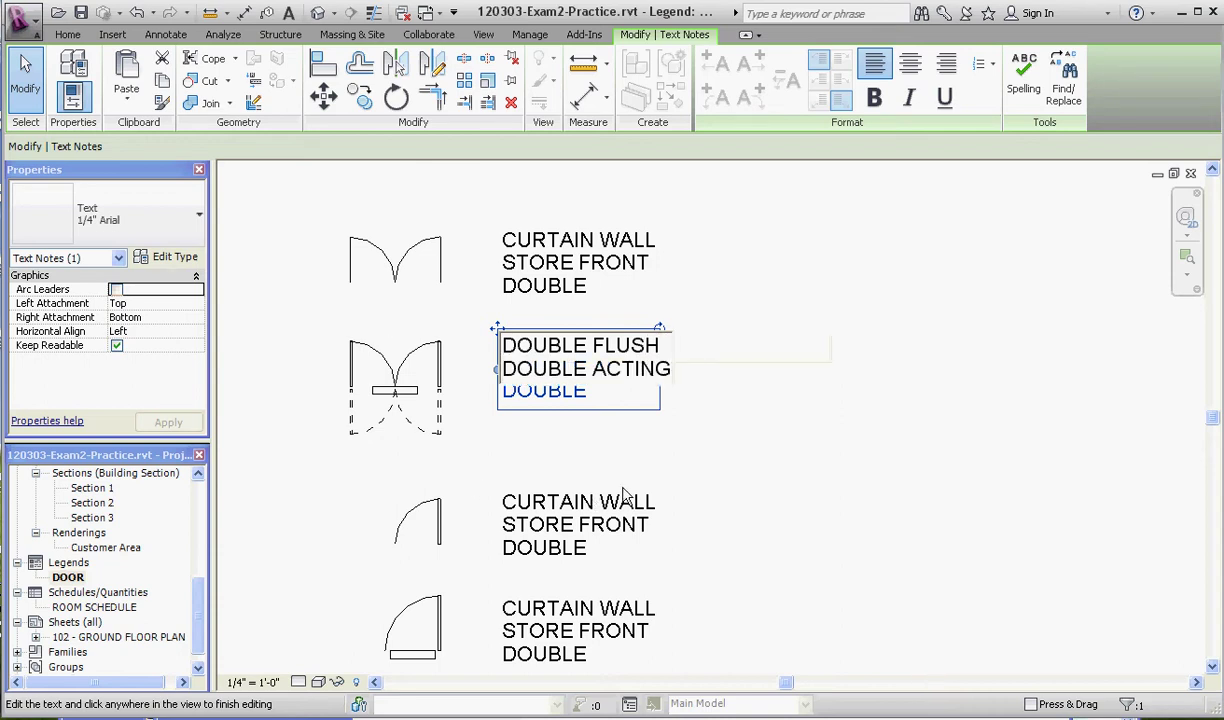
{"action": "left_click", "coordinate": [603, 548]}
Step: Rewrite the third door's label as SINGLE FLUSH over 36" X 84"
{"action": "left_click", "coordinate": [421, 508]}
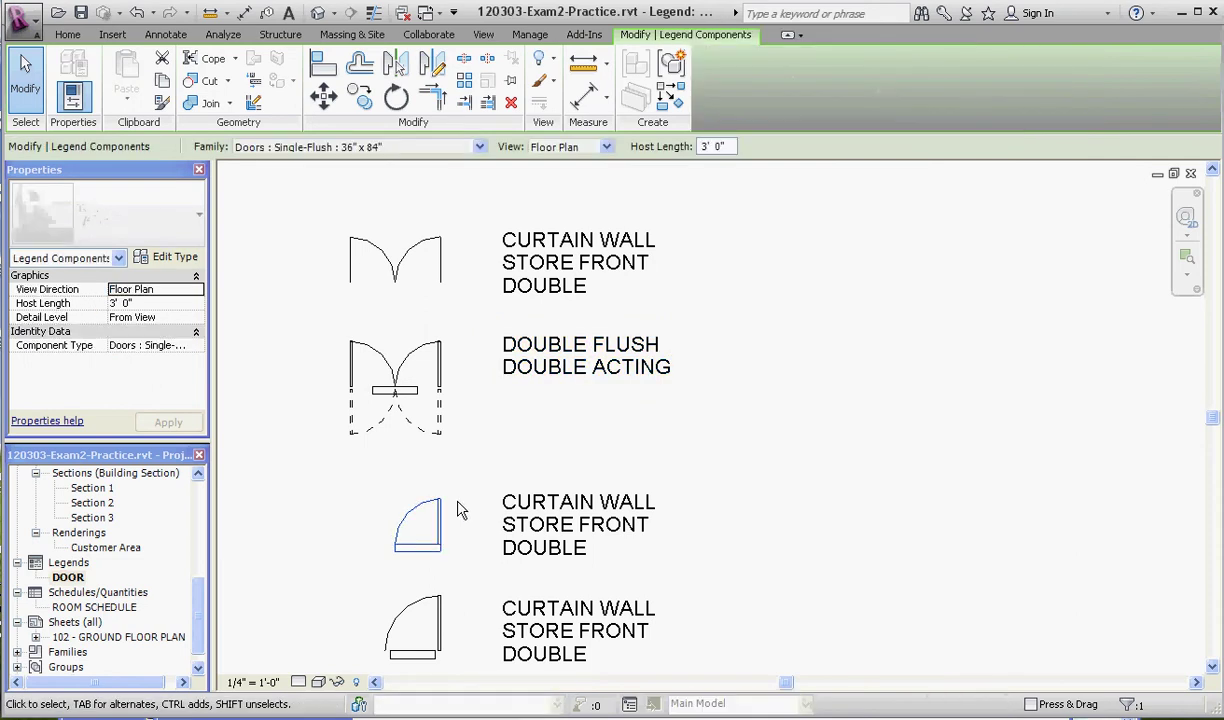
{"action": "double_click", "coordinate": [601, 549]}
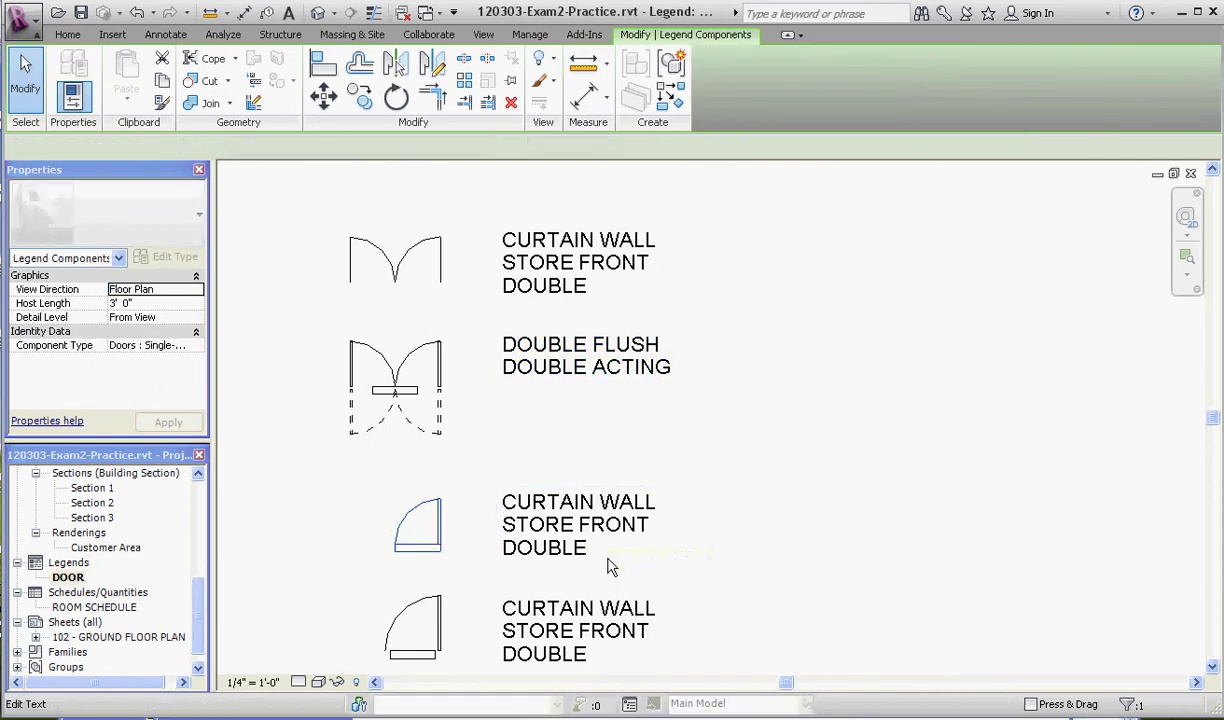
{"action": "left_click_drag", "start_coordinate": [601, 549], "coordinate": [400, 466]}
{"action": "type", "text": "SIN"}
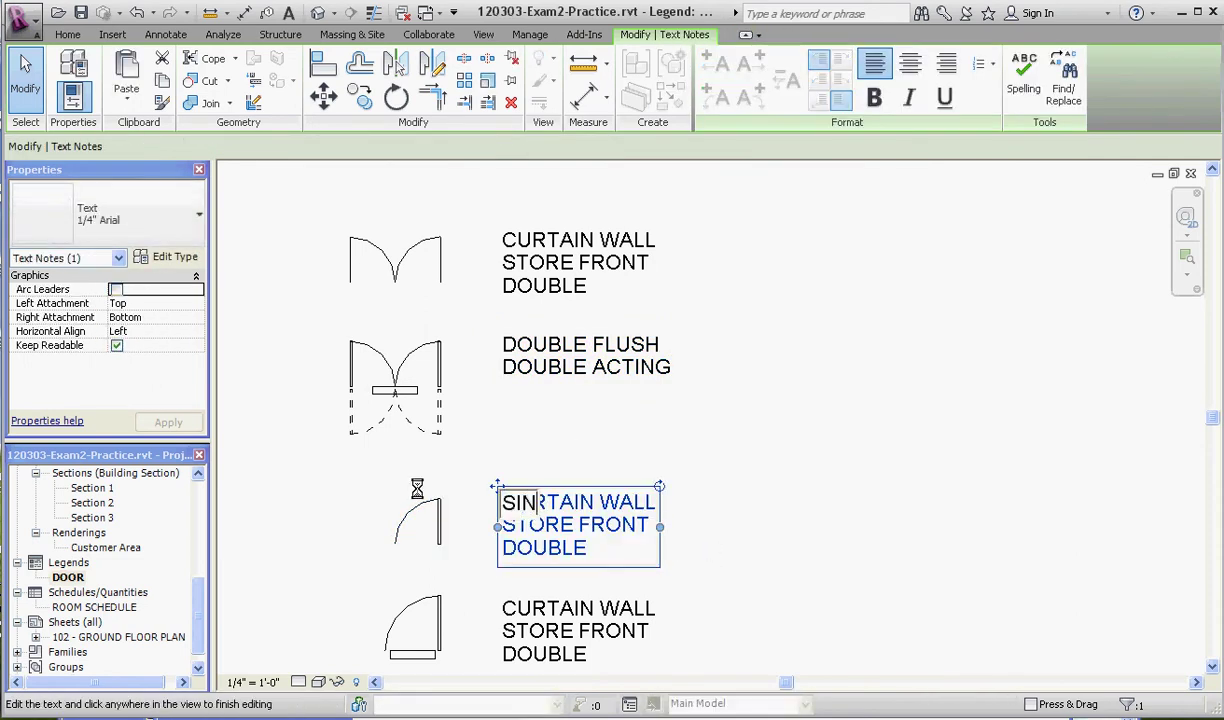
{"action": "type", "text": "GLE FLUSH"}
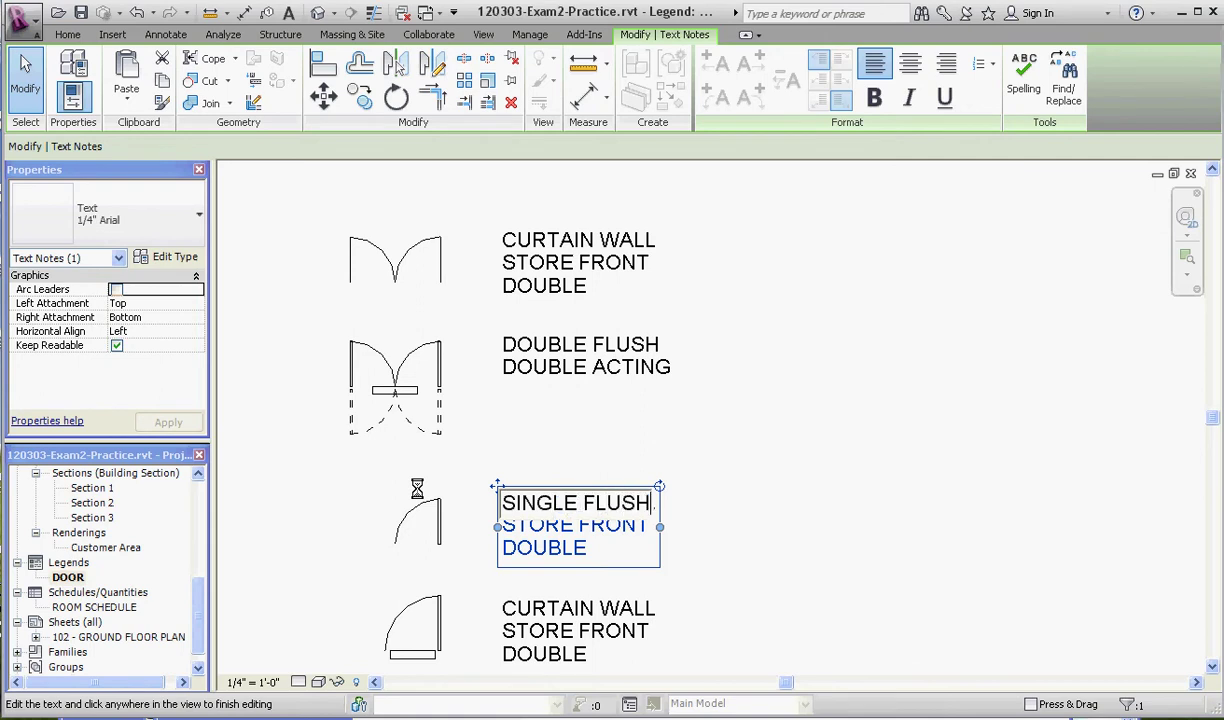
{"action": "key", "text": "Return"}
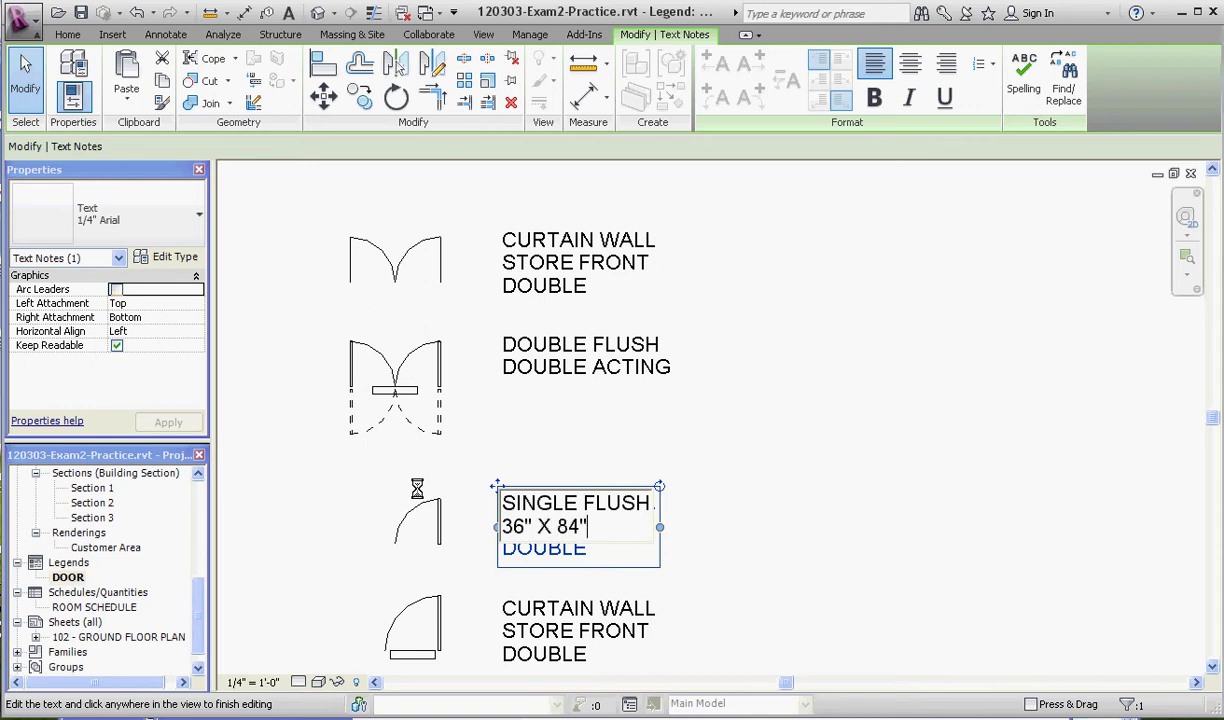
{"action": "left_click", "coordinate": [825, 559]}
Step: Close the DOOR legend view and open the 102 - GROUND FLOOR PLAN sheet
{"action": "scroll", "coordinate": [634, 455], "scroll_direction": "down", "scroll_amount": 2}
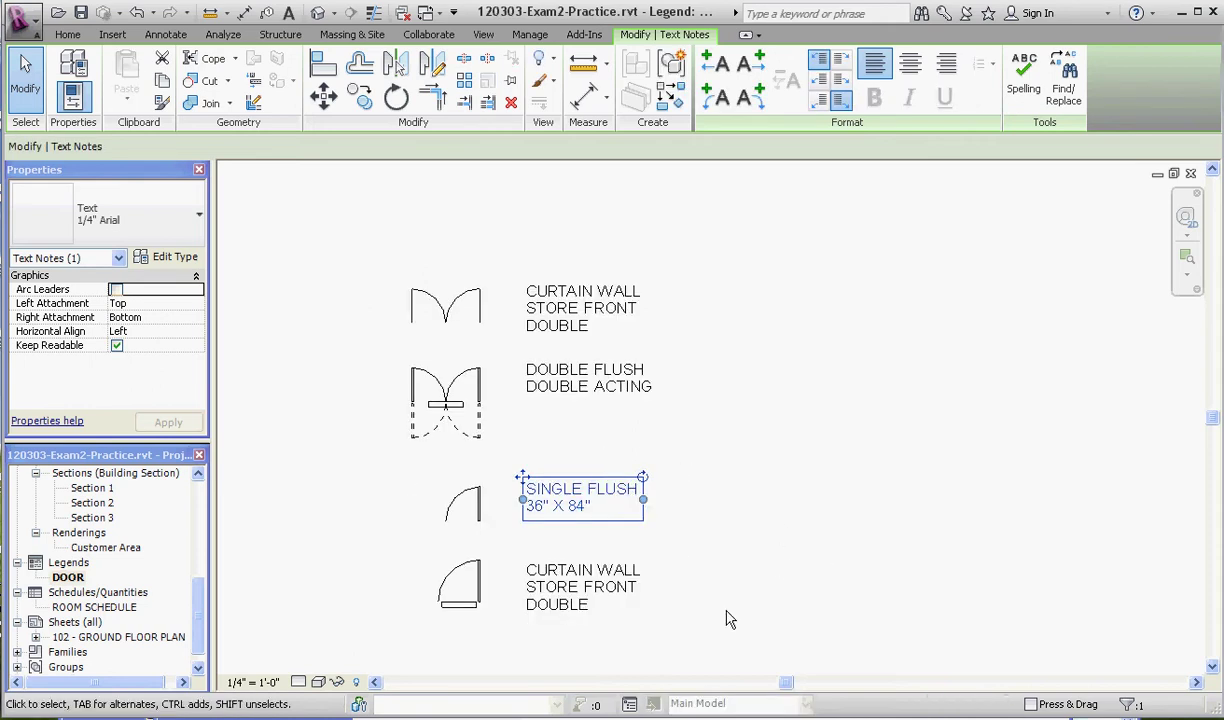
{"action": "left_click", "coordinate": [631, 637]}
{"action": "scroll", "coordinate": [589, 435], "scroll_direction": "down", "scroll_amount": 1}
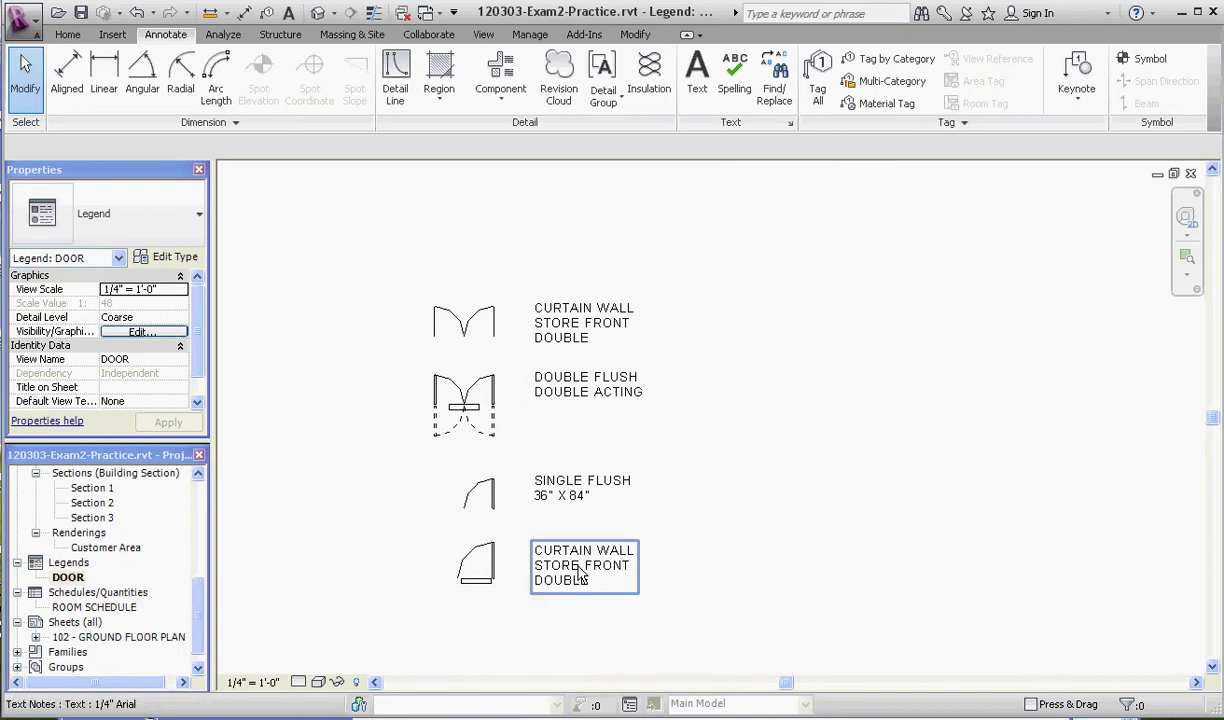
{"action": "left_click", "coordinate": [1191, 174]}
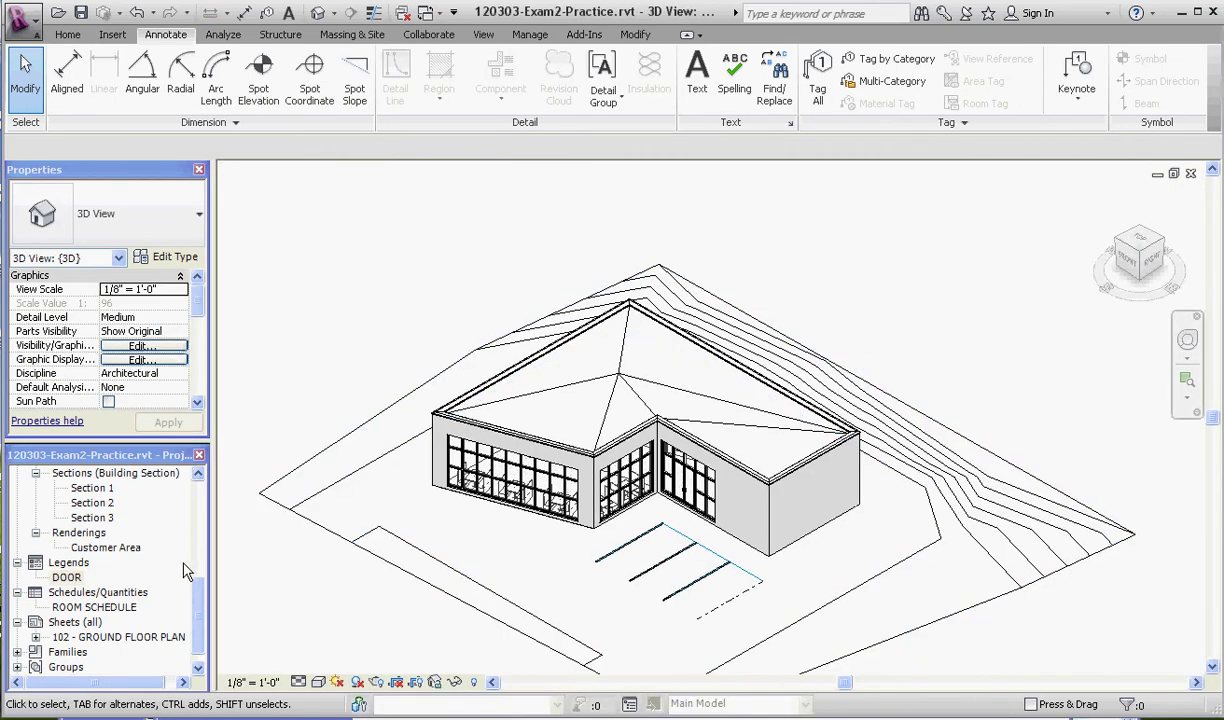
{"action": "double_click", "coordinate": [84, 637]}
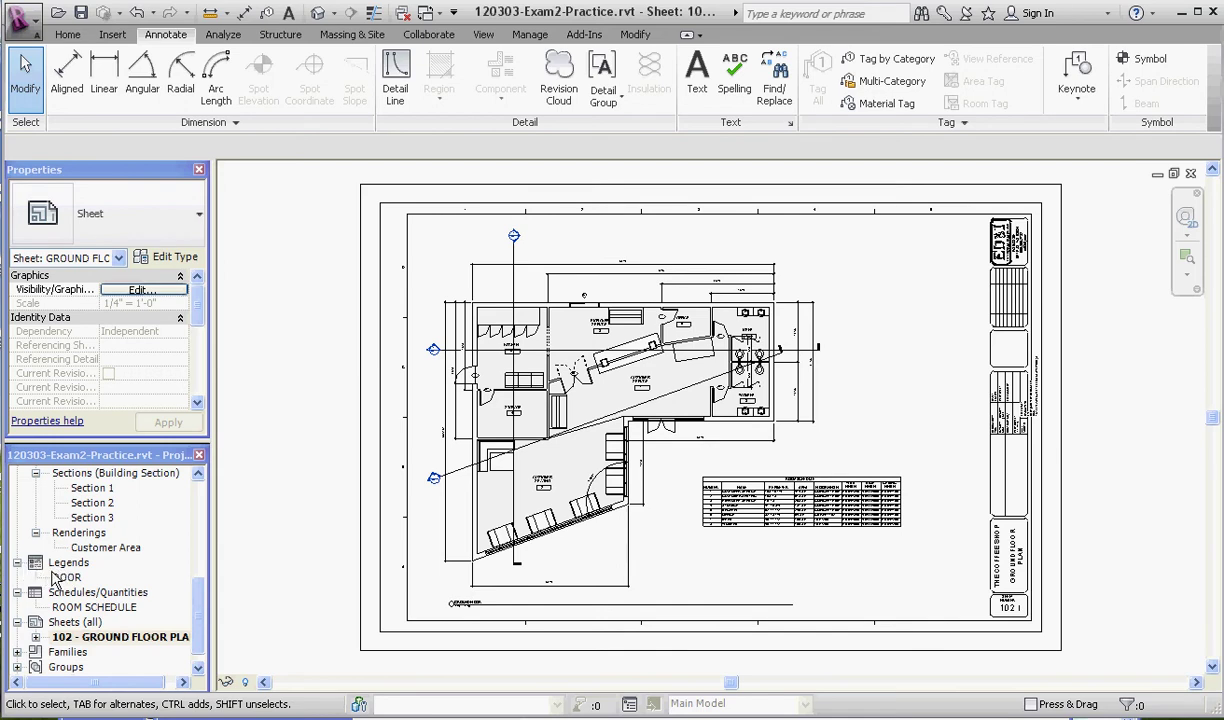
Step: Place the DOOR legend on the sheet right of the floor plan
{"action": "left_click", "coordinate": [64, 578]}
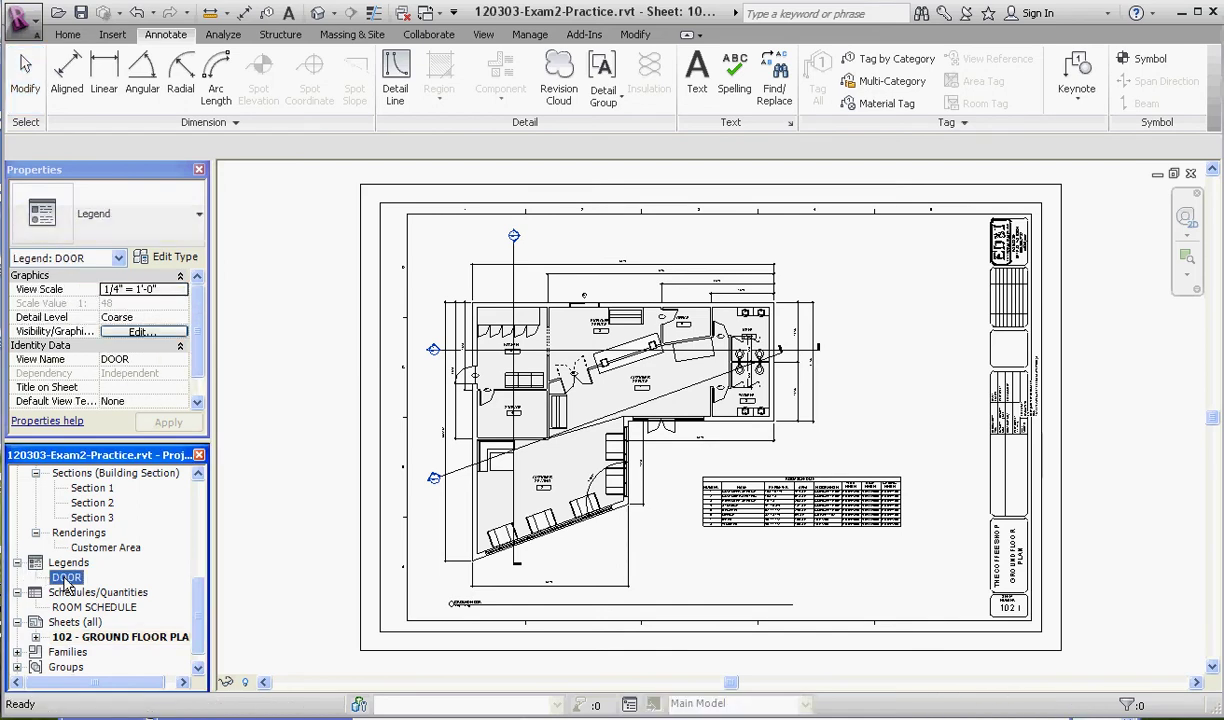
{"action": "left_click_drag", "start_coordinate": [865, 318], "coordinate": [835, 303]}
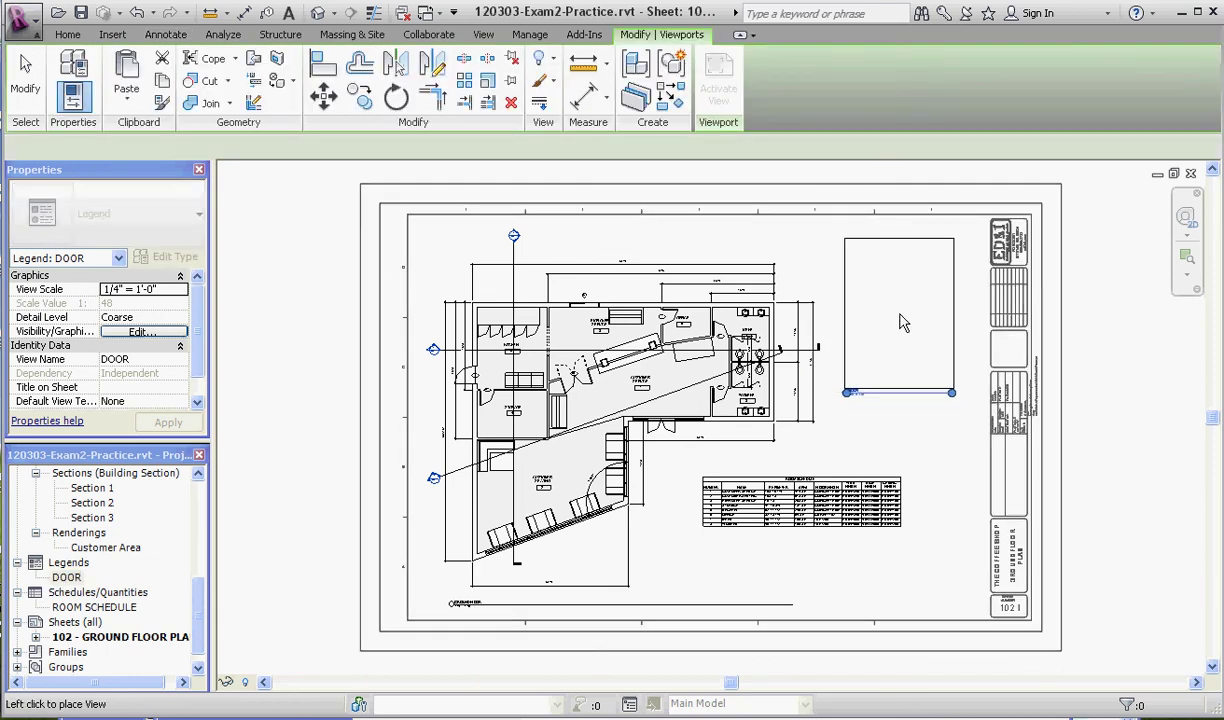
{"action": "left_click", "coordinate": [903, 318]}
Step: Move the DOOR legend viewport's view title into position beneath the legend
{"action": "left_click", "coordinate": [896, 452]}
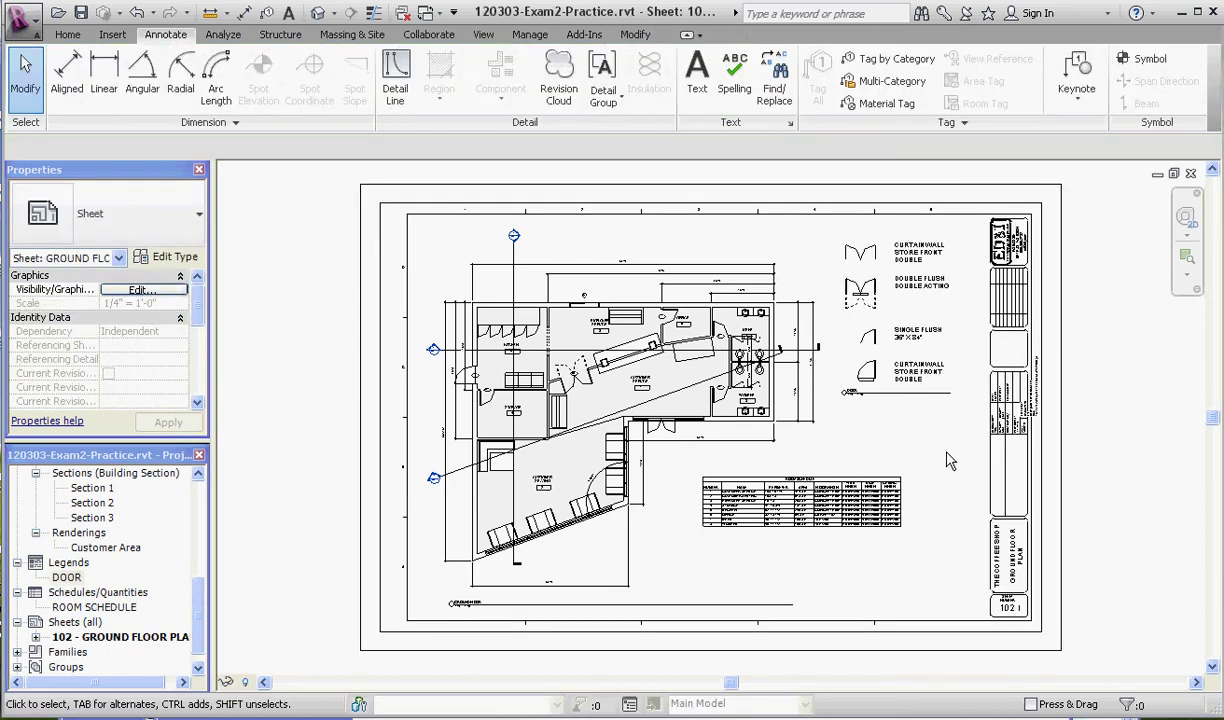
{"action": "scroll", "coordinate": [942, 283], "scroll_direction": "up", "scroll_amount": 2}
{"action": "scroll", "coordinate": [940, 415], "scroll_direction": "up", "scroll_amount": 3}
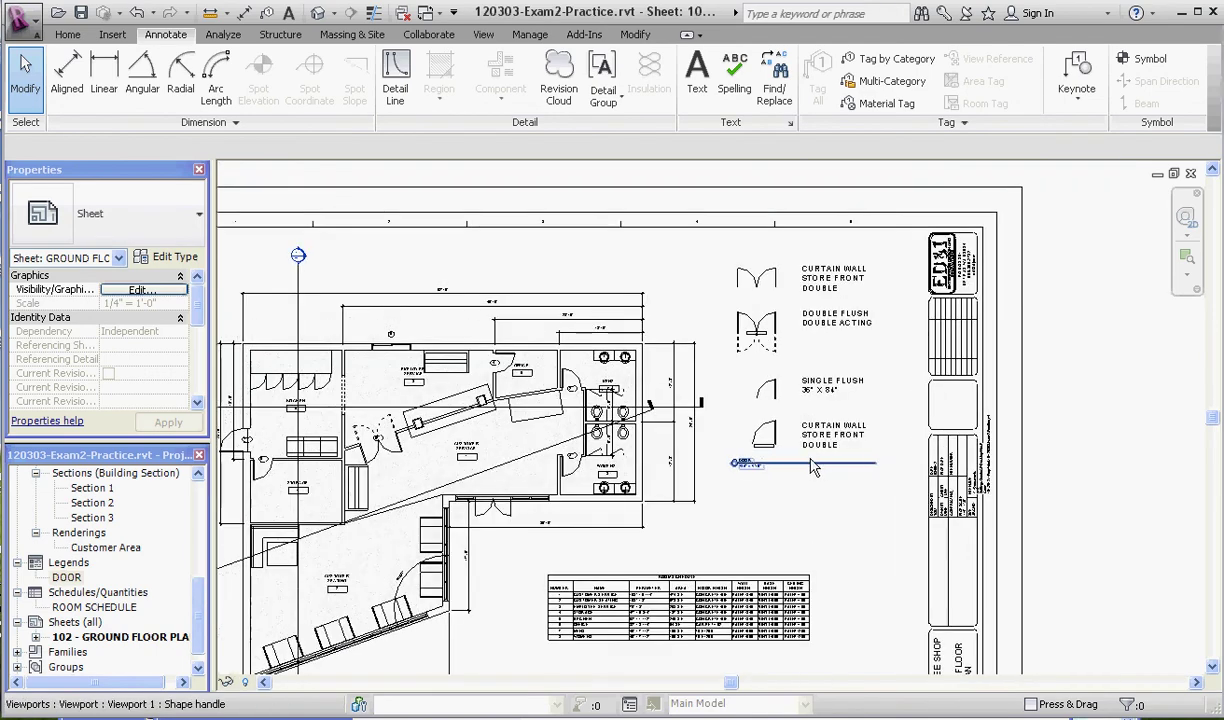
{"action": "left_click", "coordinate": [789, 467]}
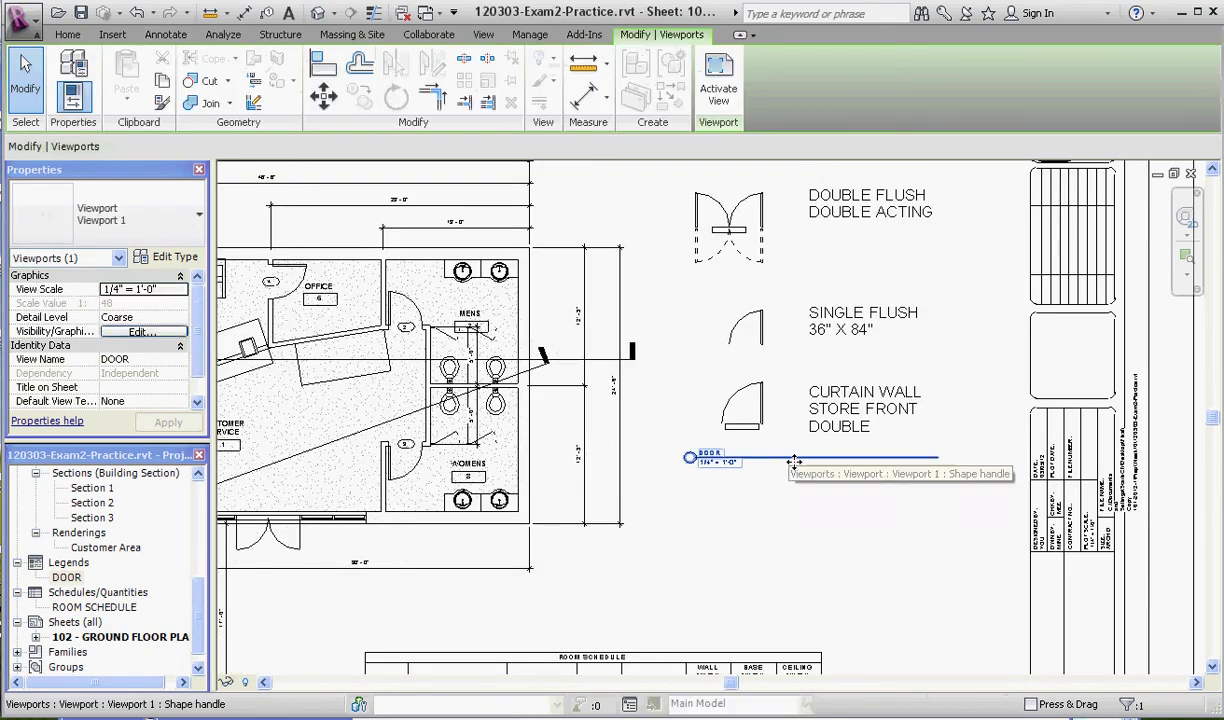
{"action": "left_click_drag", "start_coordinate": [789, 467], "coordinate": [856, 466]}
{"action": "key", "text": "Escape"}
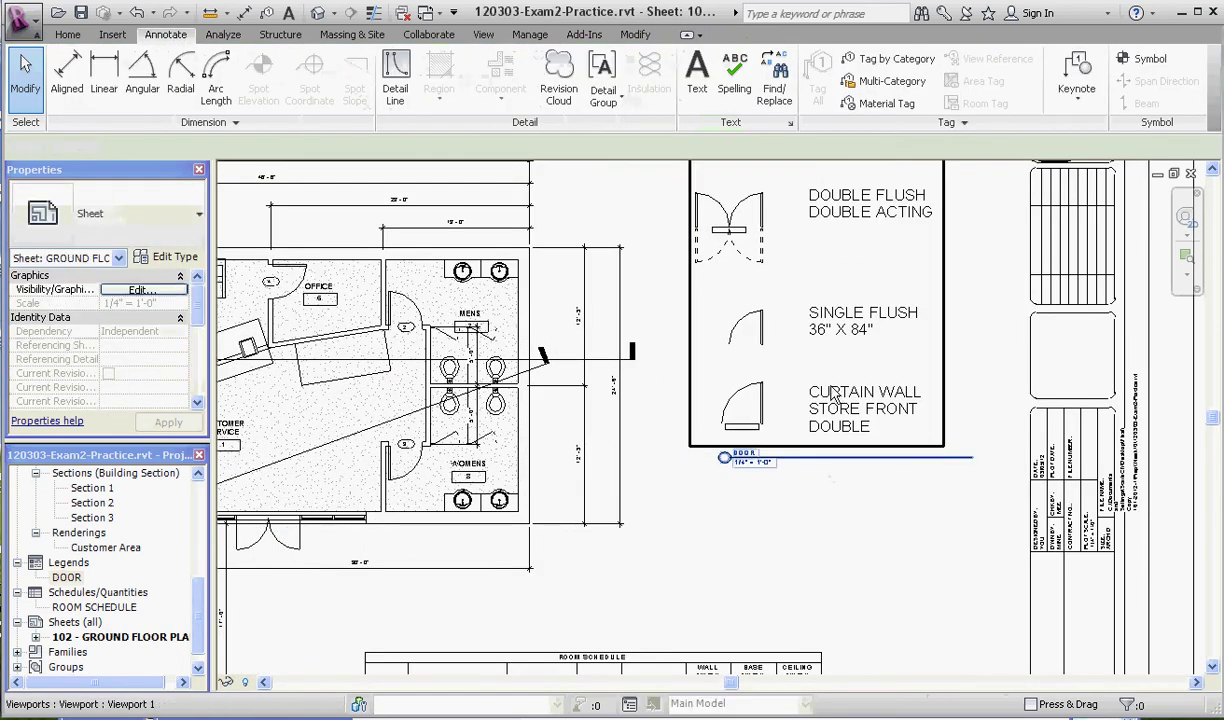
Step: Shorten the DOOR title line to end just past the legend labels
{"action": "left_click", "coordinate": [812, 358]}
{"action": "scroll", "coordinate": [575, 540], "scroll_direction": "down", "scroll_amount": 3}
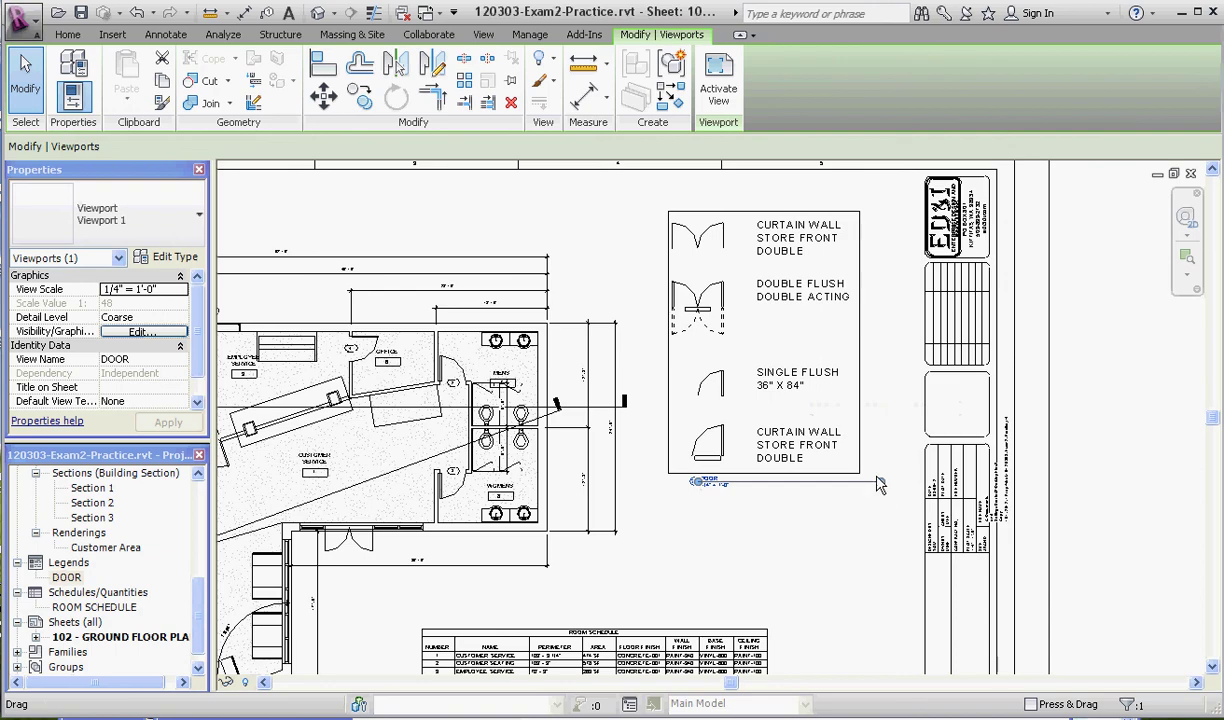
{"action": "left_click_drag", "start_coordinate": [881, 484], "coordinate": [847, 484]}
{"action": "key", "text": "Escape"}
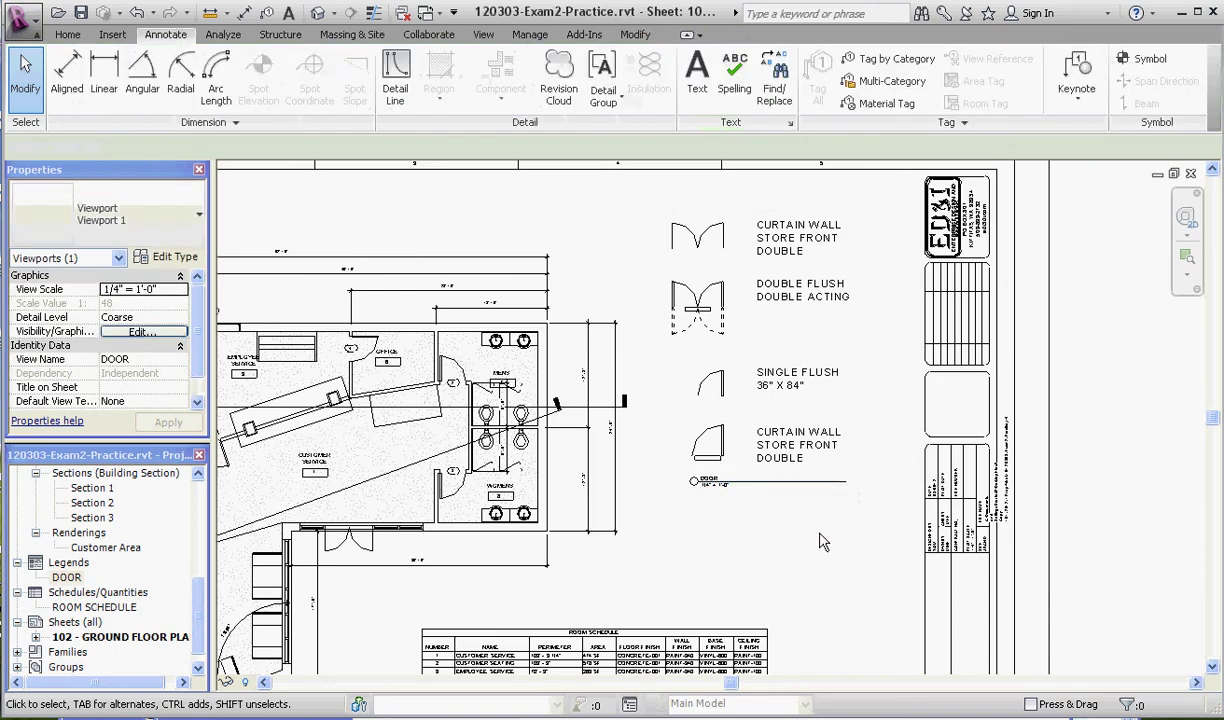
{"action": "scroll", "coordinate": [700, 500], "scroll_direction": "up", "scroll_amount": 3}
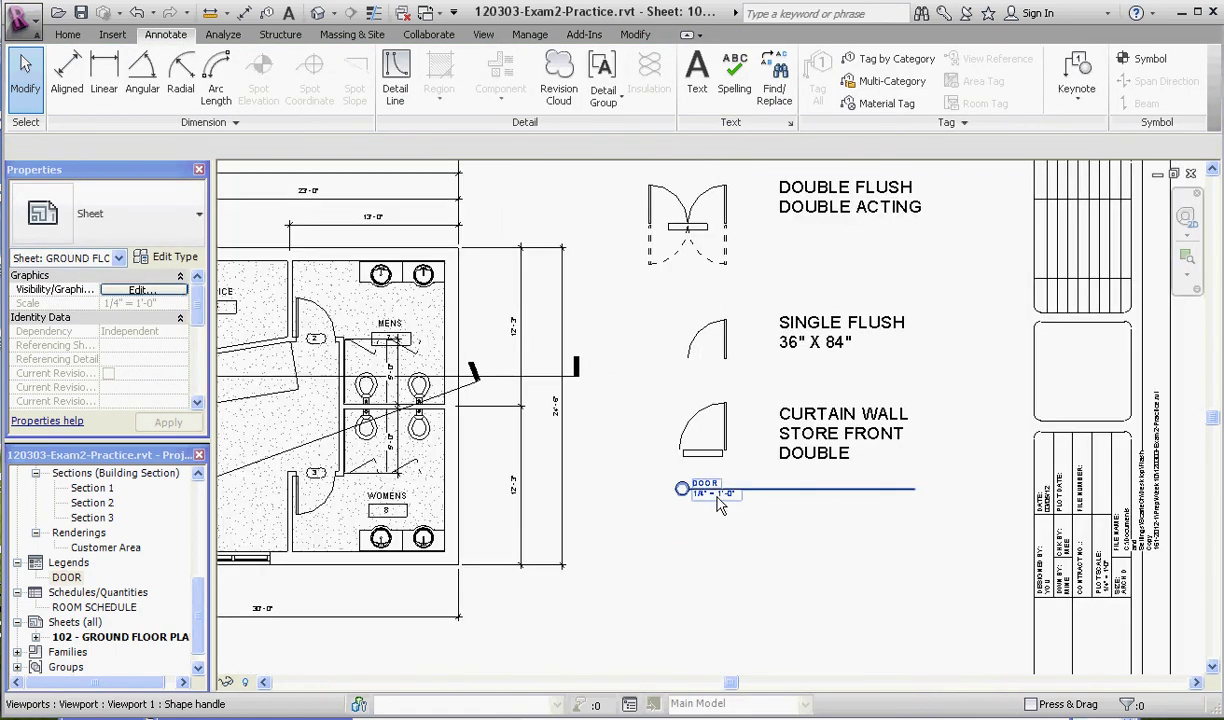
{"action": "scroll", "coordinate": [714, 508], "scroll_direction": "up", "scroll_amount": 3}
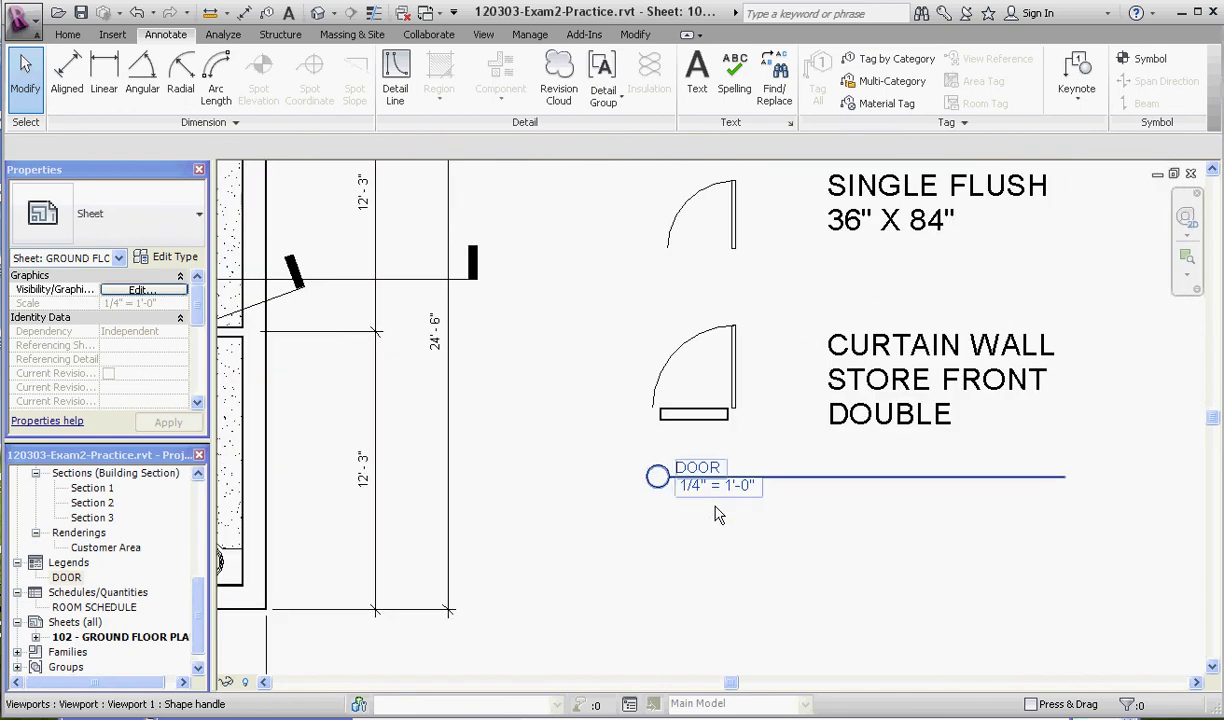
{"action": "scroll", "coordinate": [714, 514], "scroll_direction": "down", "scroll_amount": 5}
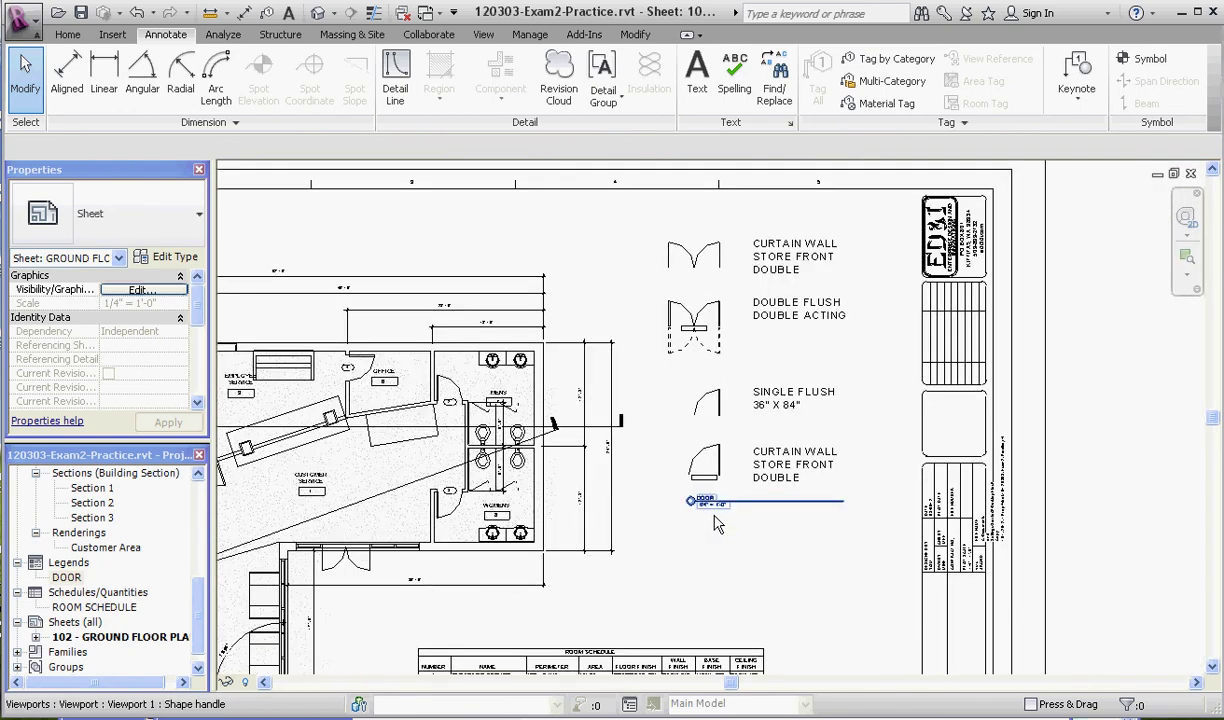
{"action": "scroll", "coordinate": [782, 541], "scroll_direction": "down", "scroll_amount": 3}
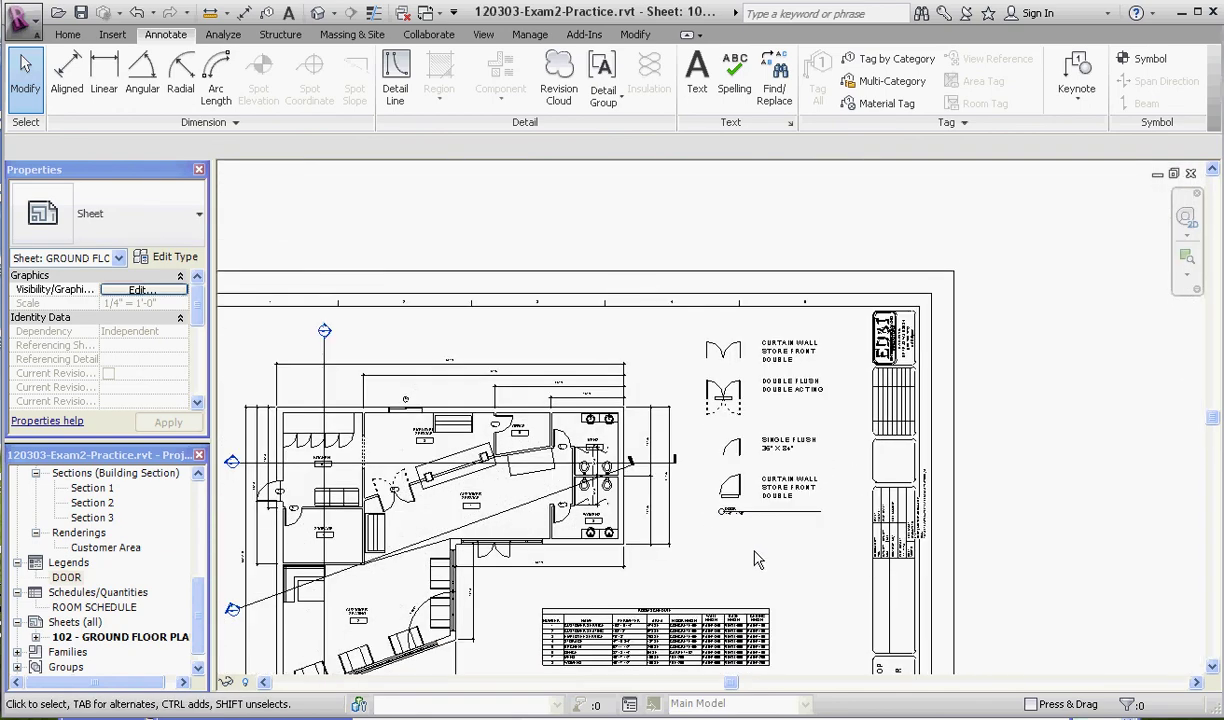